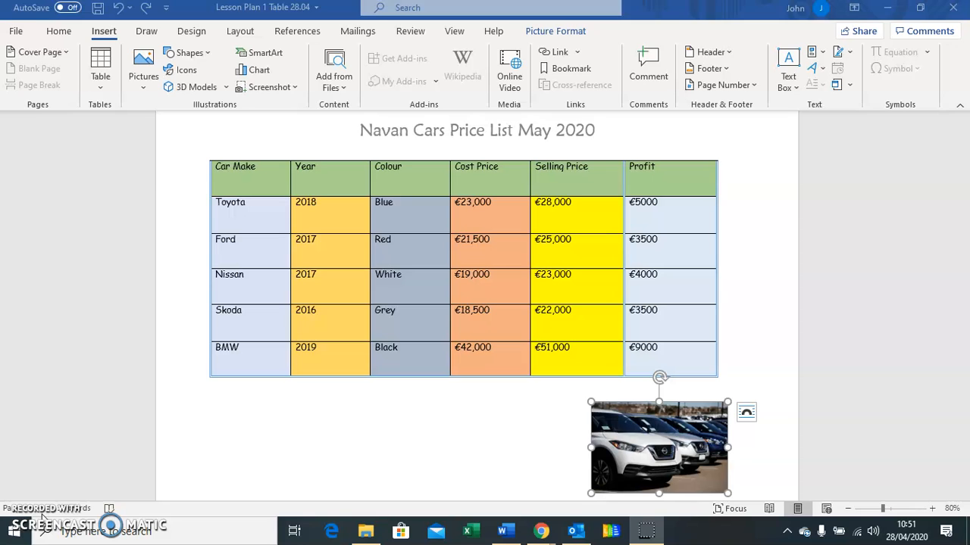
Create a new blank document.
{"action": "left_click", "coordinate": [241, 192]}
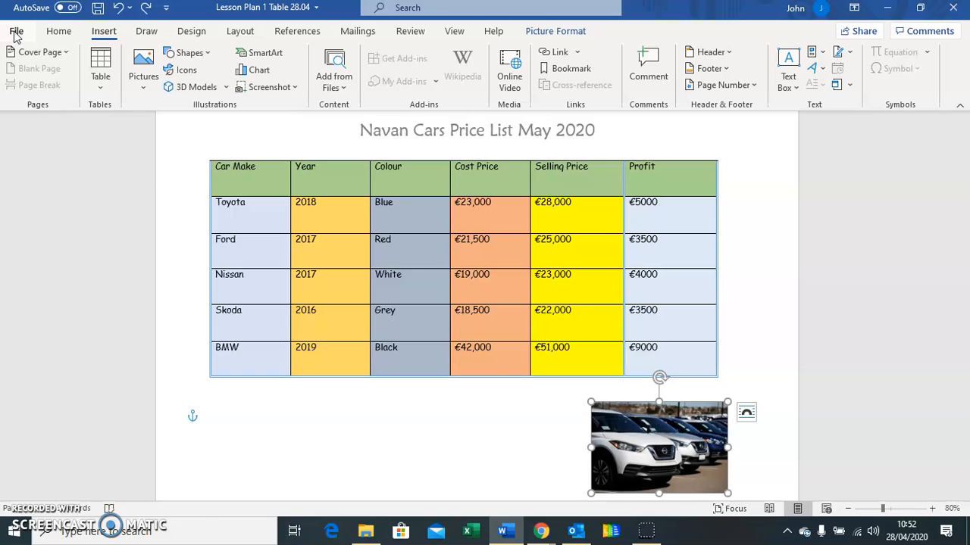
{"action": "left_click", "coordinate": [16, 33]}
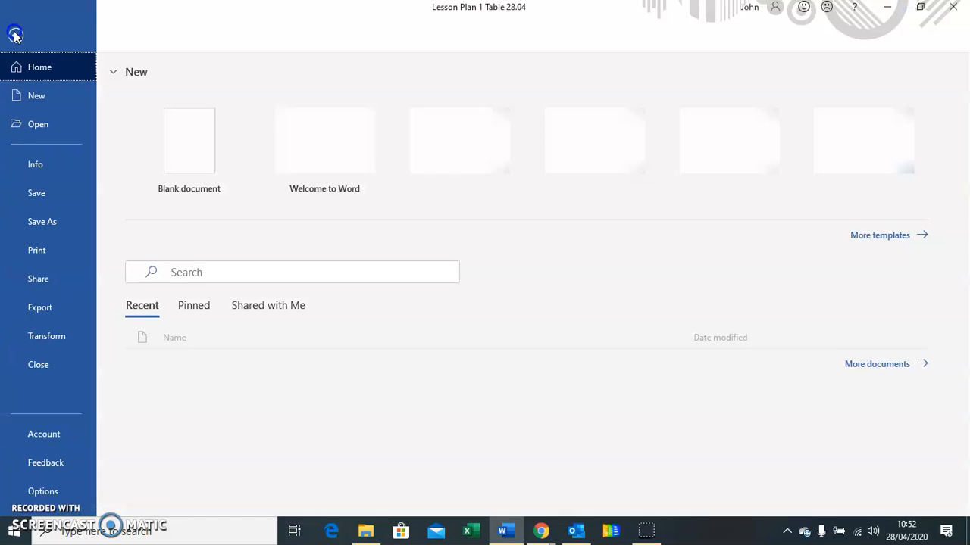
{"action": "left_click", "coordinate": [34, 97]}
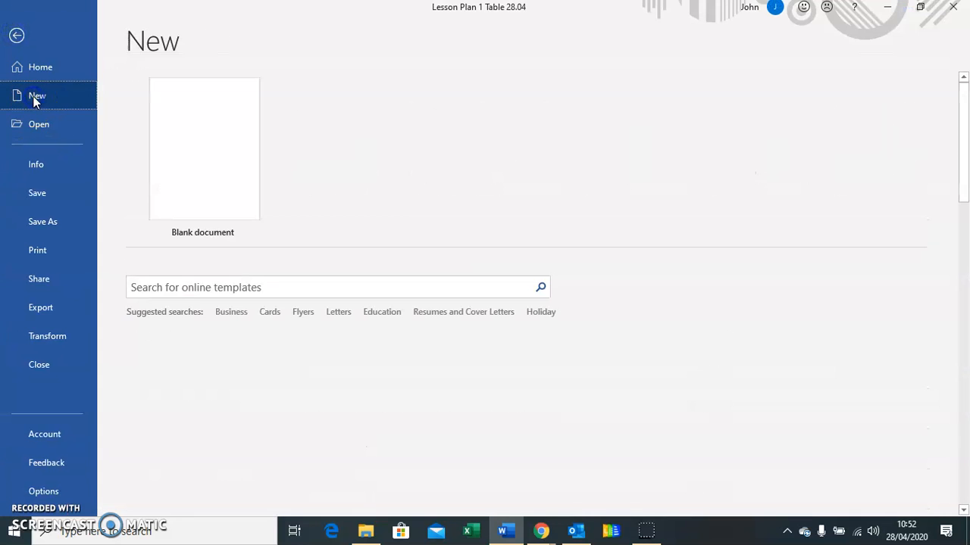
{"action": "left_click", "coordinate": [206, 178]}
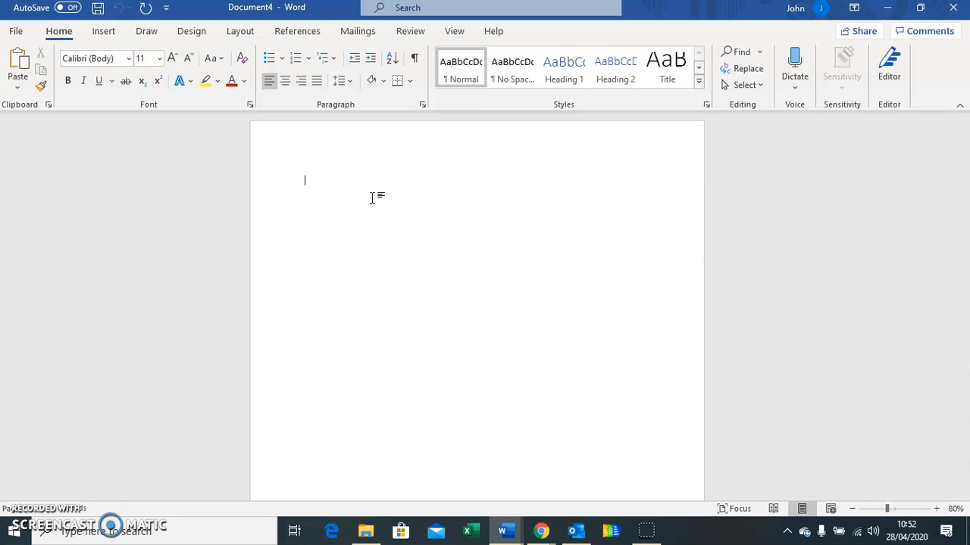
Set the page to landscape orientation with Narrow margins of 1.27 cm.
{"action": "left_click", "coordinate": [242, 34]}
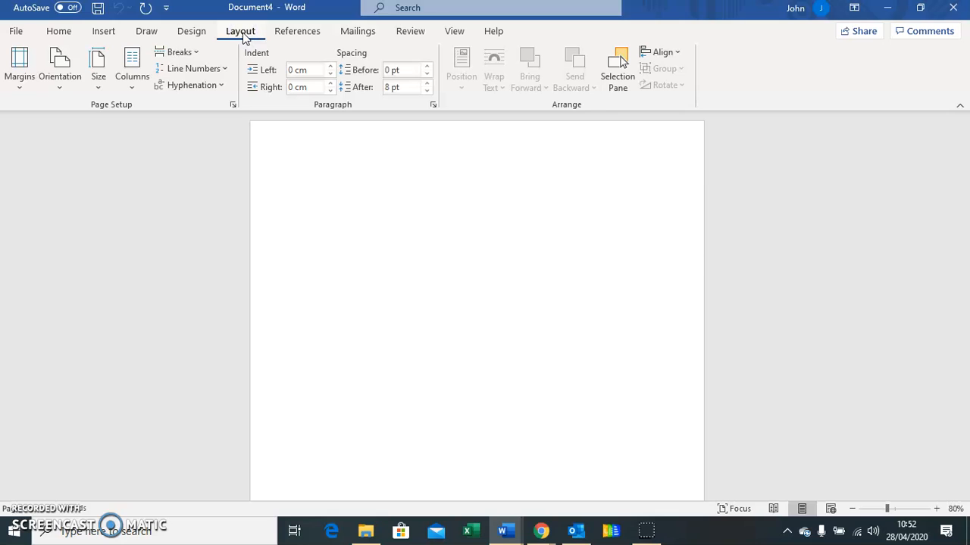
{"action": "left_click", "coordinate": [63, 83]}
{"action": "left_click", "coordinate": [78, 151]}
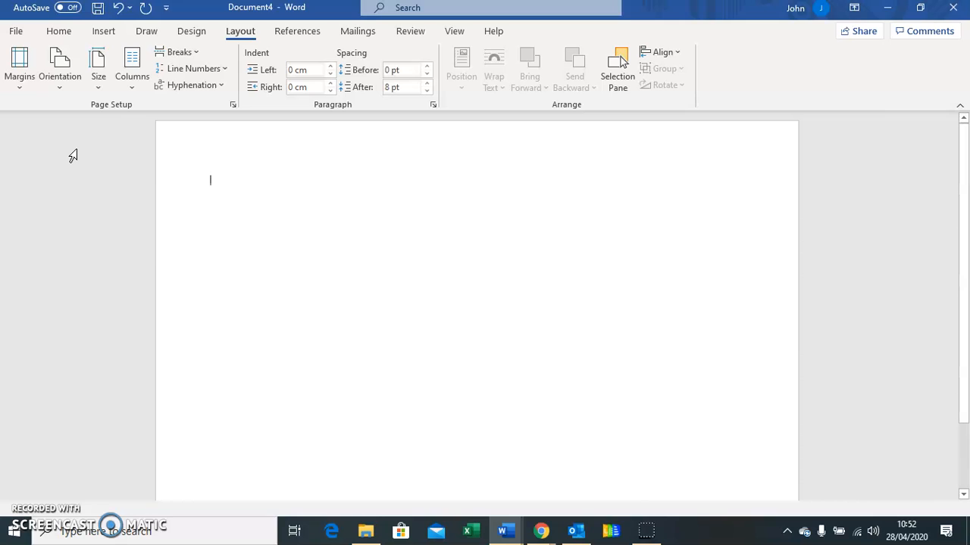
{"action": "left_click", "coordinate": [19, 70]}
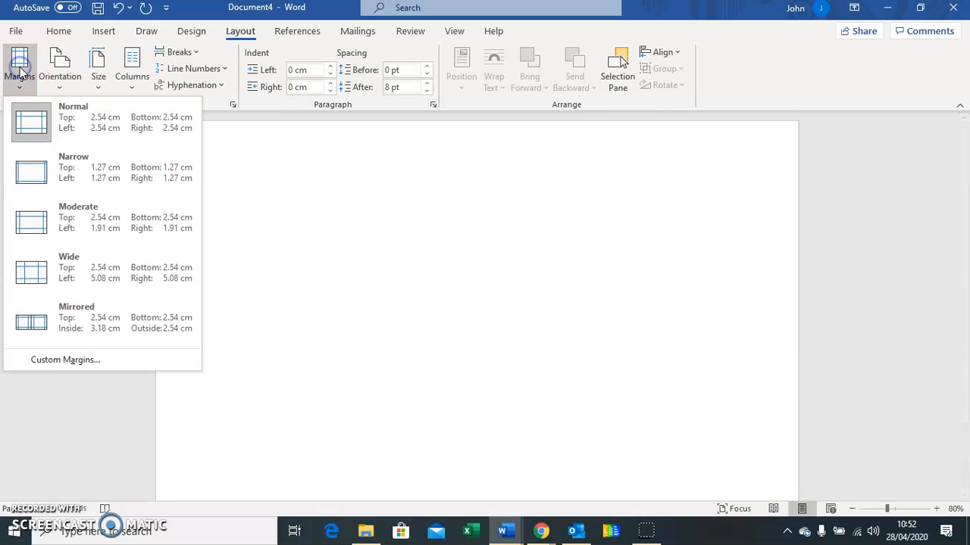
{"action": "left_click", "coordinate": [31, 180]}
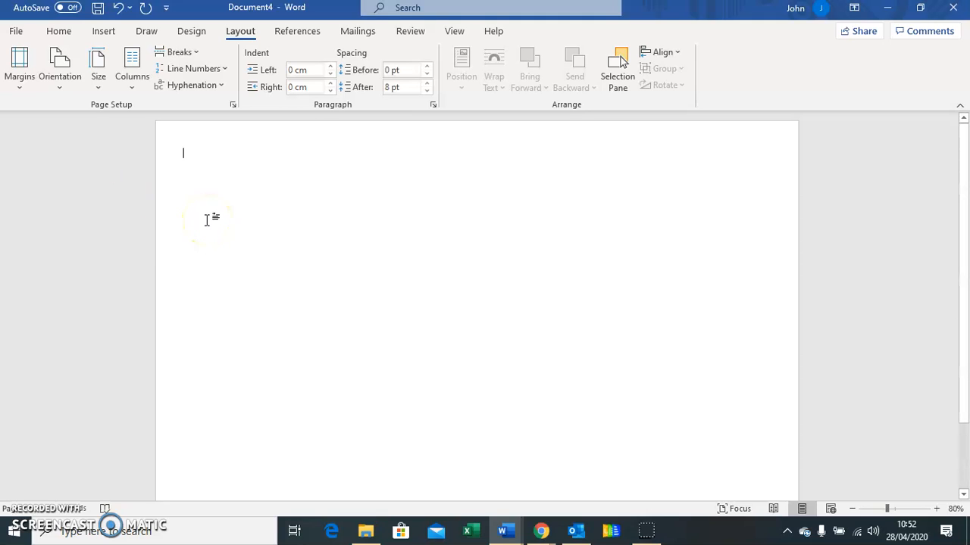
Insert a table with six columns and six rows and enlarge it to fill most of the page.
{"action": "left_click", "coordinate": [106, 33]}
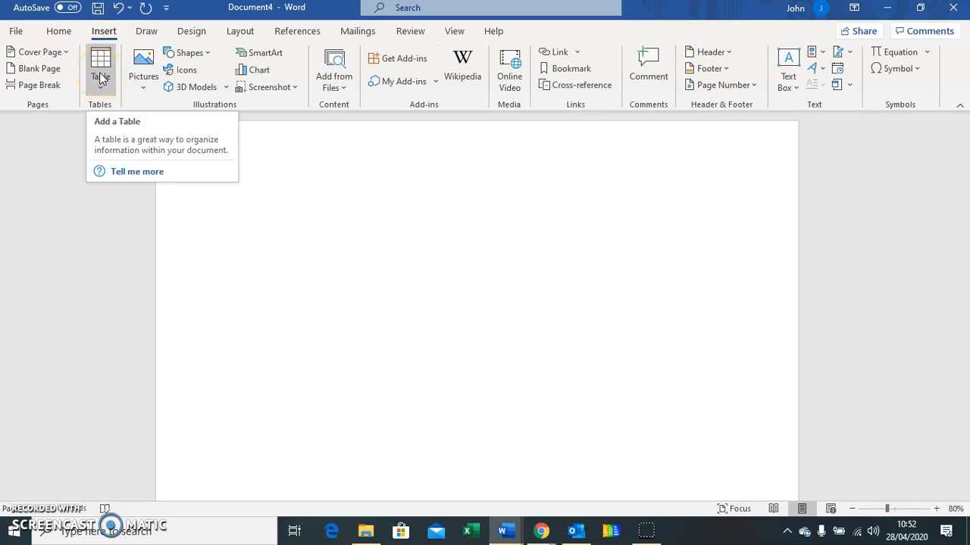
{"action": "left_click", "coordinate": [99, 72]}
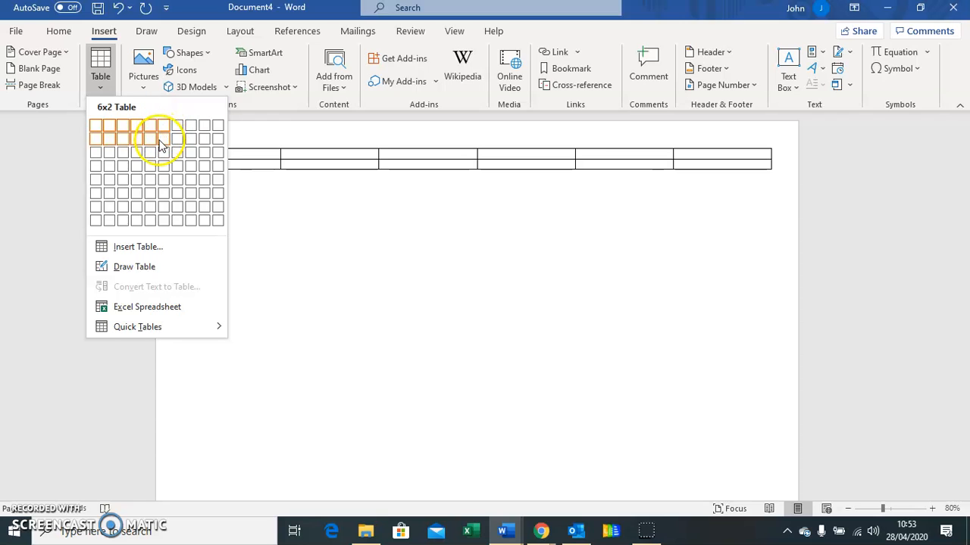
{"action": "left_click", "coordinate": [165, 195]}
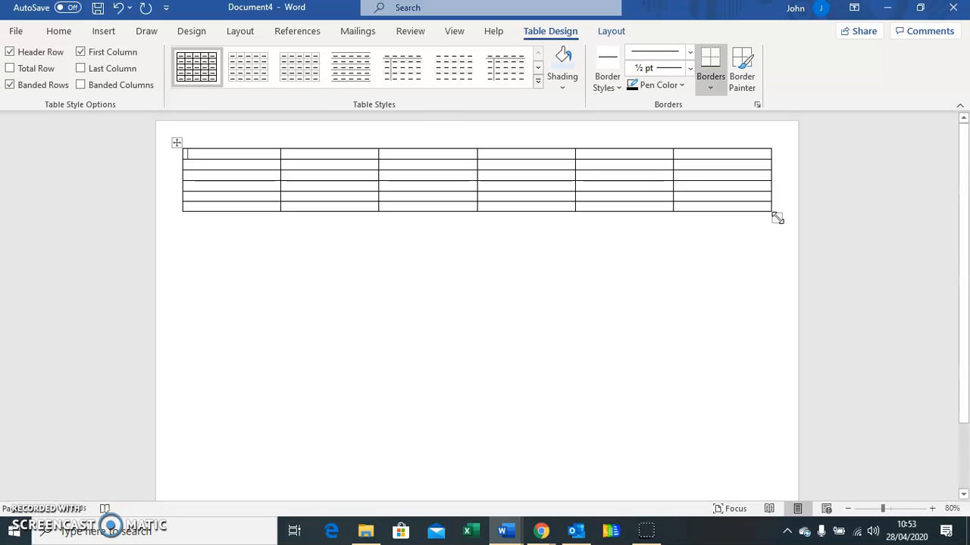
{"action": "left_click_drag", "start_coordinate": [777, 218], "coordinate": [759, 422]}
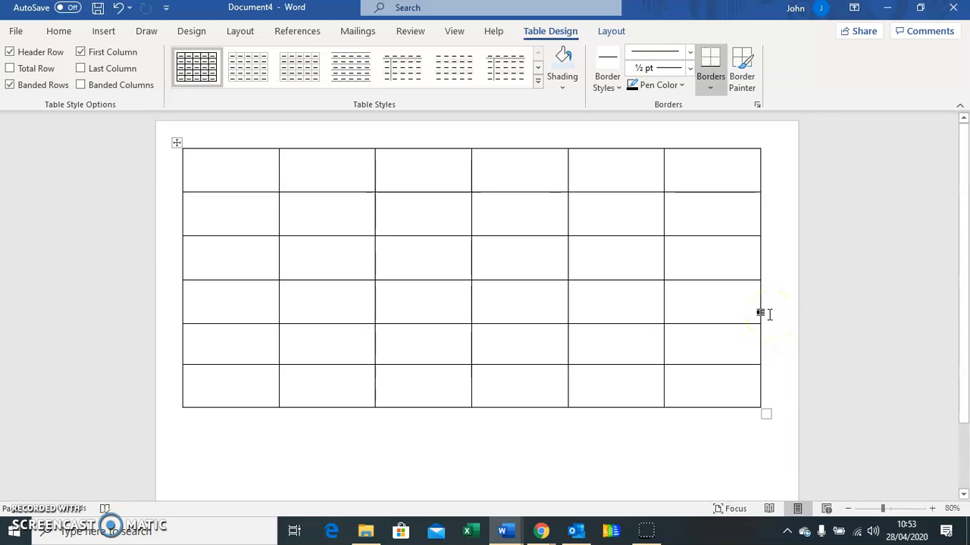
Add a Blank header to the car table document with the text "Navan Car Sales Company".
{"action": "mouse_move", "coordinate": [162, 374]}
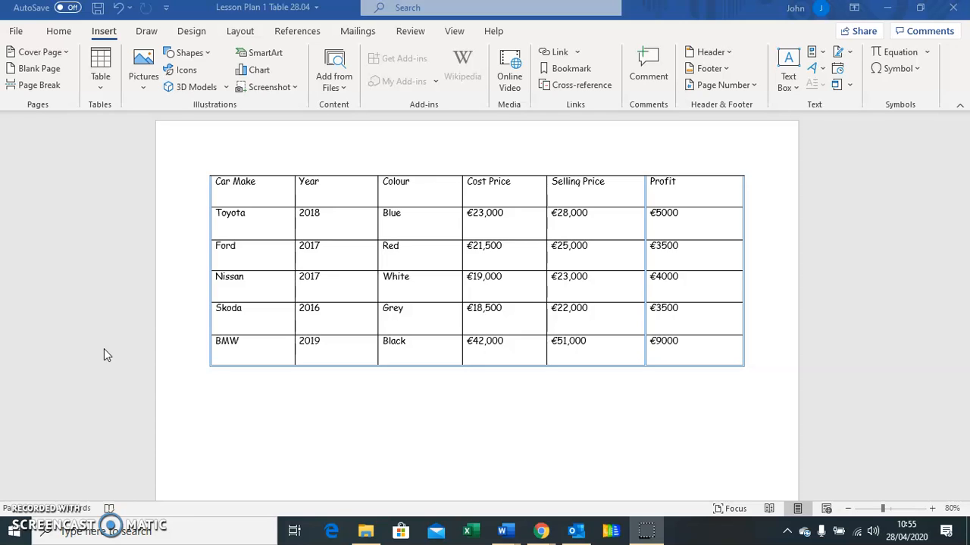
{"action": "left_click", "coordinate": [103, 34]}
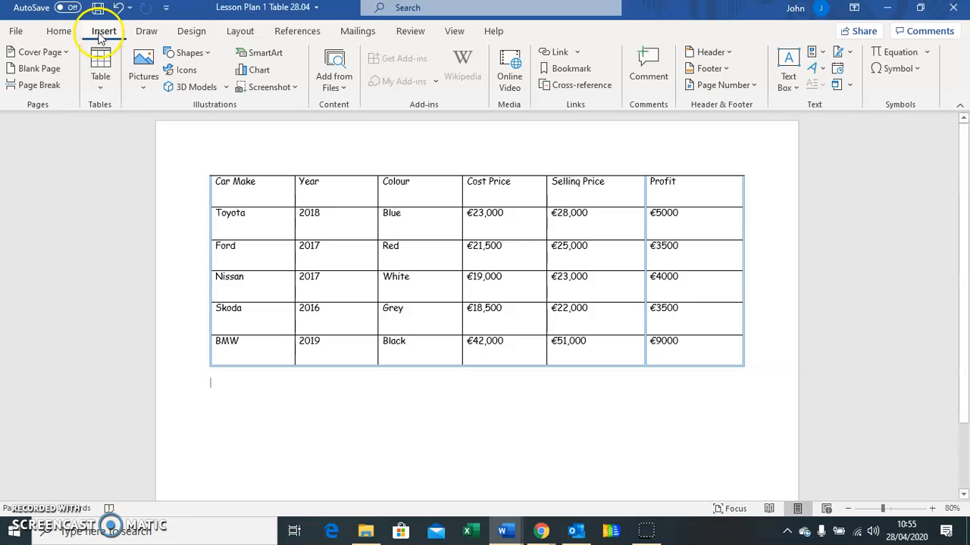
{"action": "left_click", "coordinate": [727, 53]}
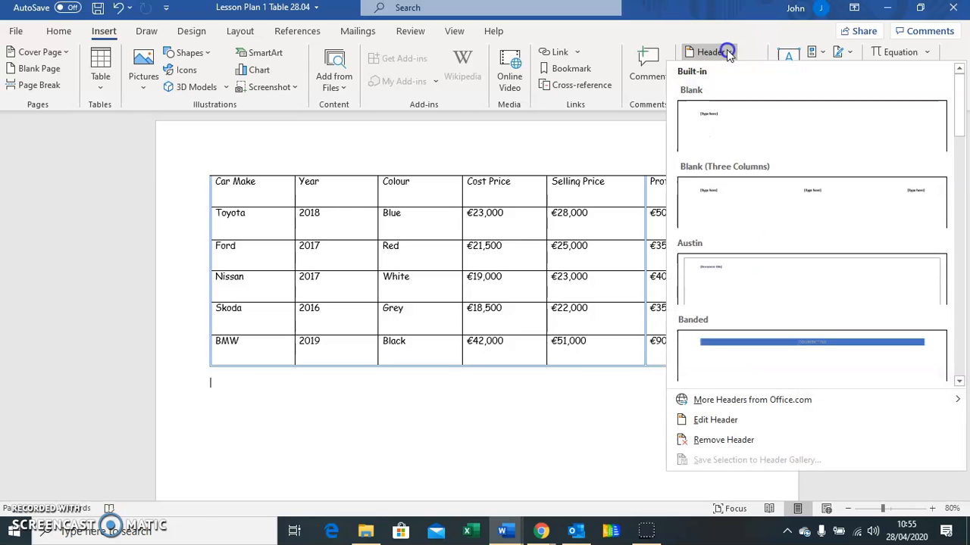
{"action": "left_click", "coordinate": [745, 140]}
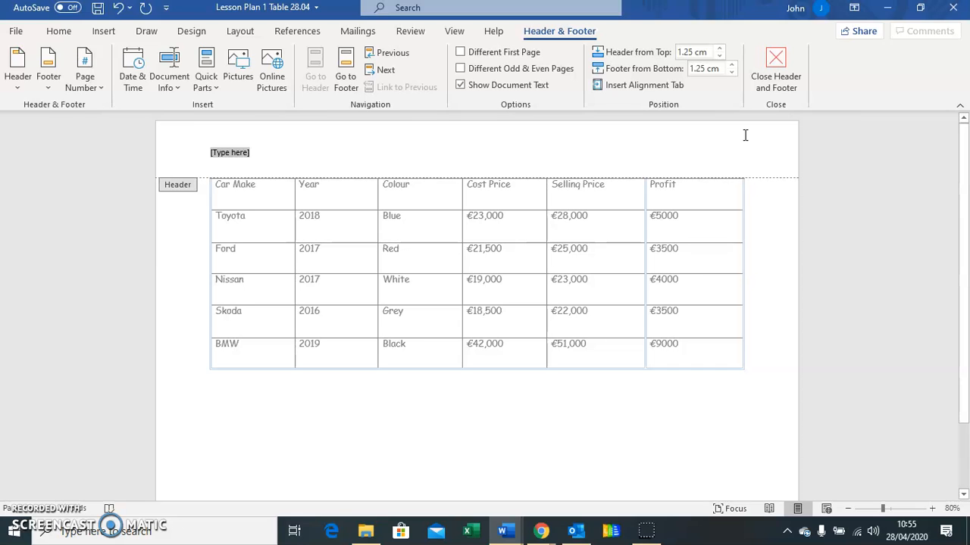
{"action": "type", "text": "Nav"}
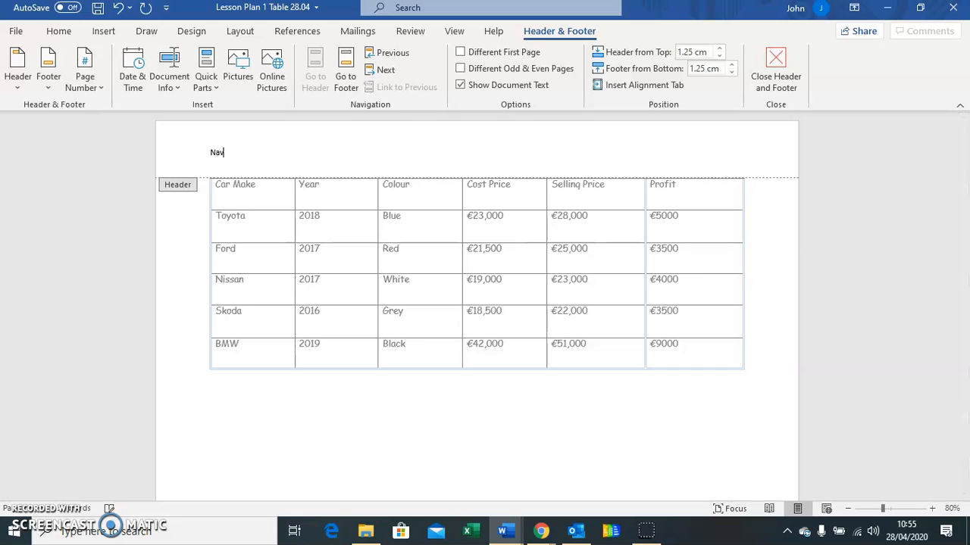
{"action": "type", "text": "an Car Sales Company"}
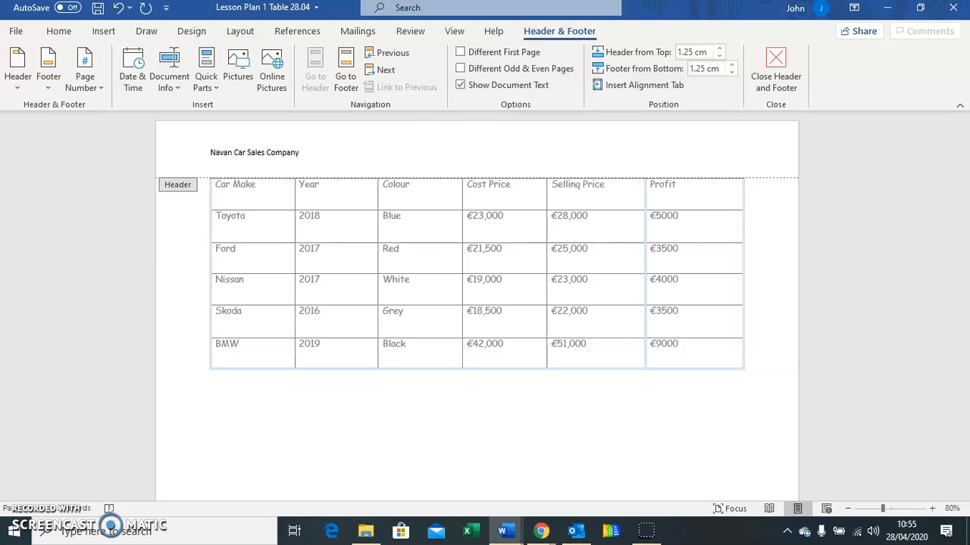
Set the header title to font size 28 and centre it.
{"action": "left_click", "coordinate": [178, 157]}
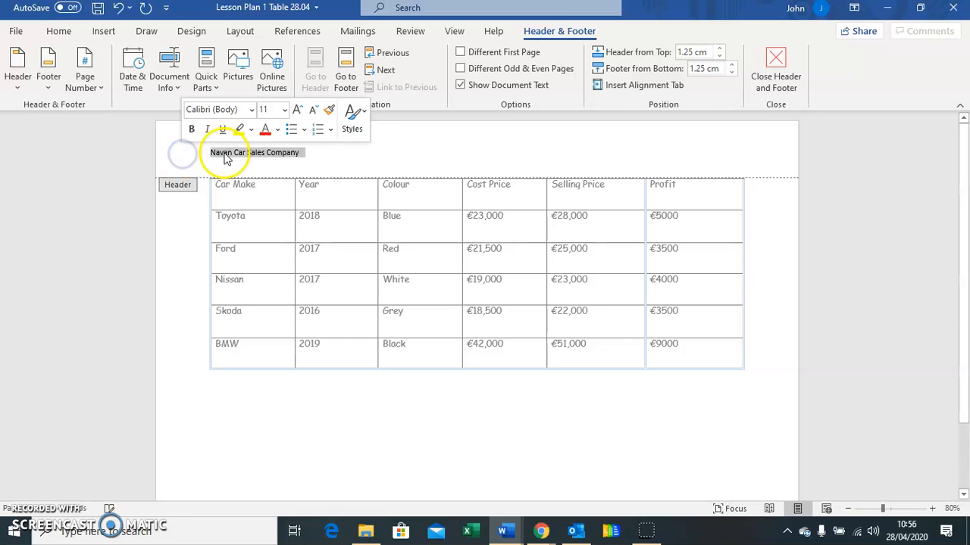
{"action": "left_click", "coordinate": [58, 30]}
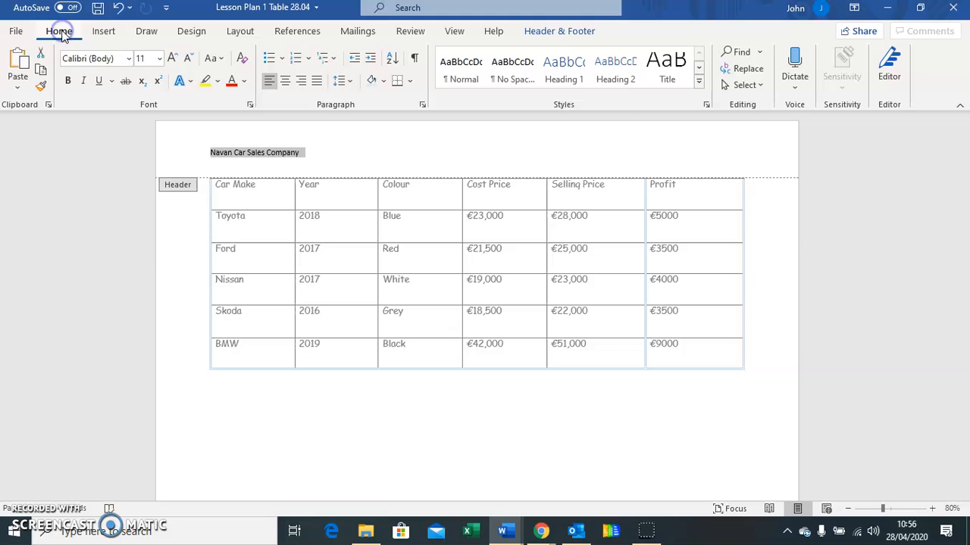
{"action": "left_click", "coordinate": [160, 59]}
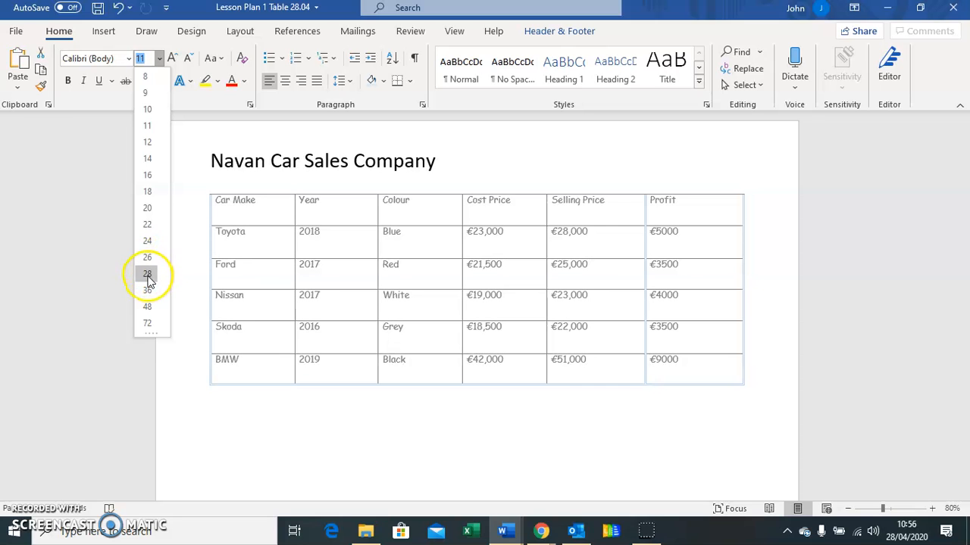
{"action": "left_click", "coordinate": [147, 274]}
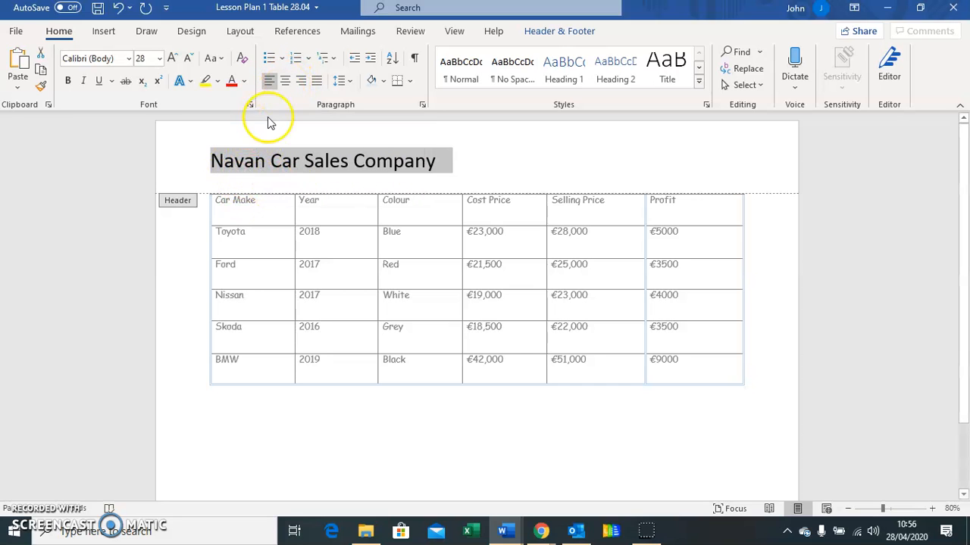
{"action": "left_click", "coordinate": [286, 84]}
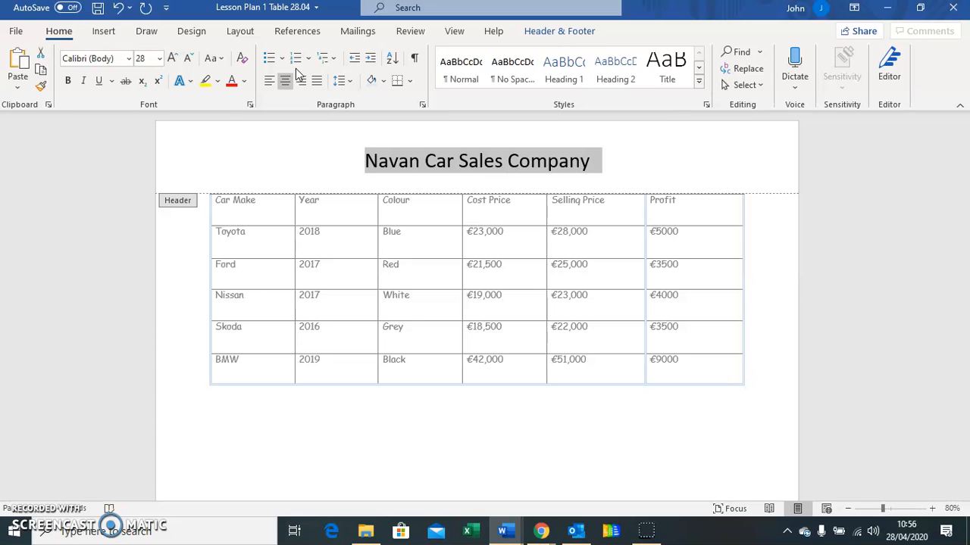
Change the header title's font to Arial Rounded MT Bold and return to the document body.
{"action": "left_click", "coordinate": [129, 60]}
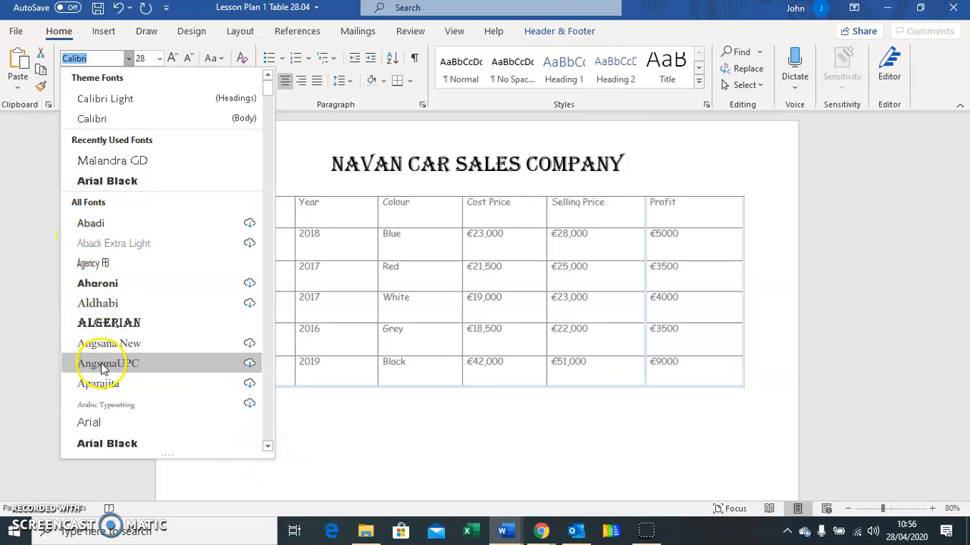
{"action": "left_click", "coordinate": [269, 447]}
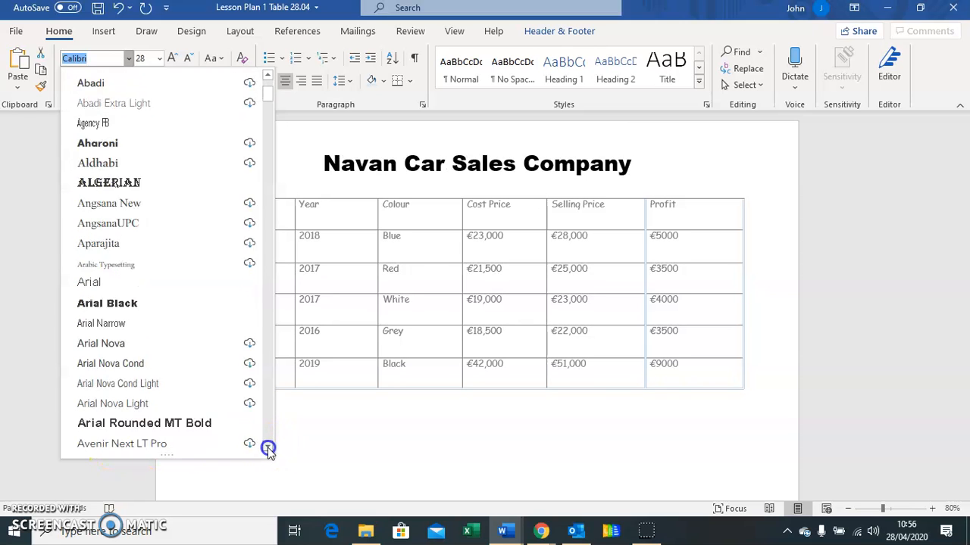
{"action": "left_click", "coordinate": [269, 448]}
{"action": "left_click", "coordinate": [268, 448]}
{"action": "left_click", "coordinate": [269, 449]}
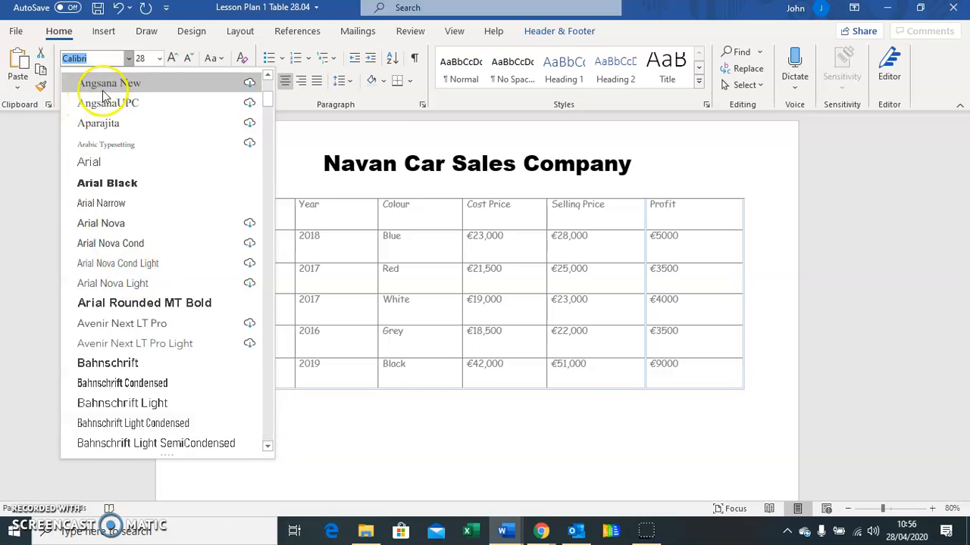
{"action": "left_click", "coordinate": [117, 303]}
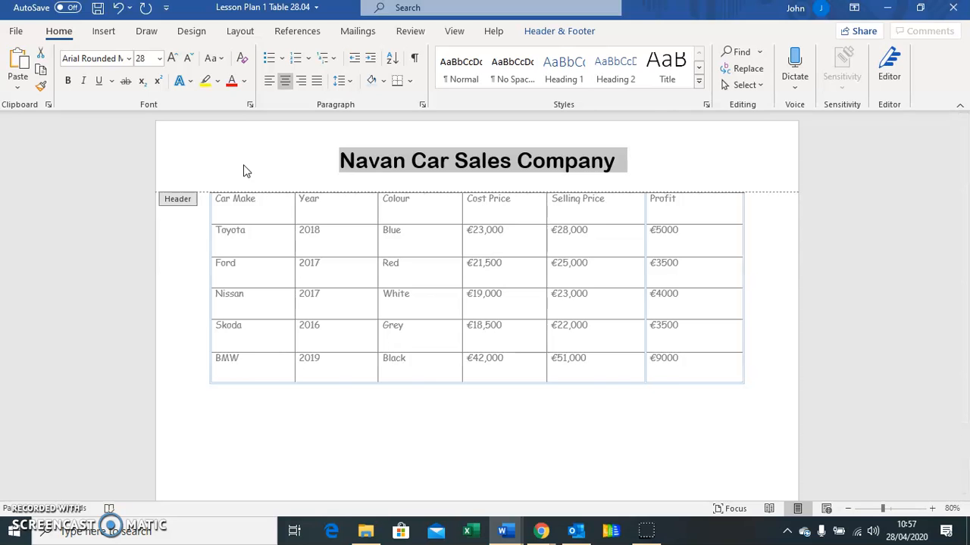
{"action": "key", "text": "Escape"}
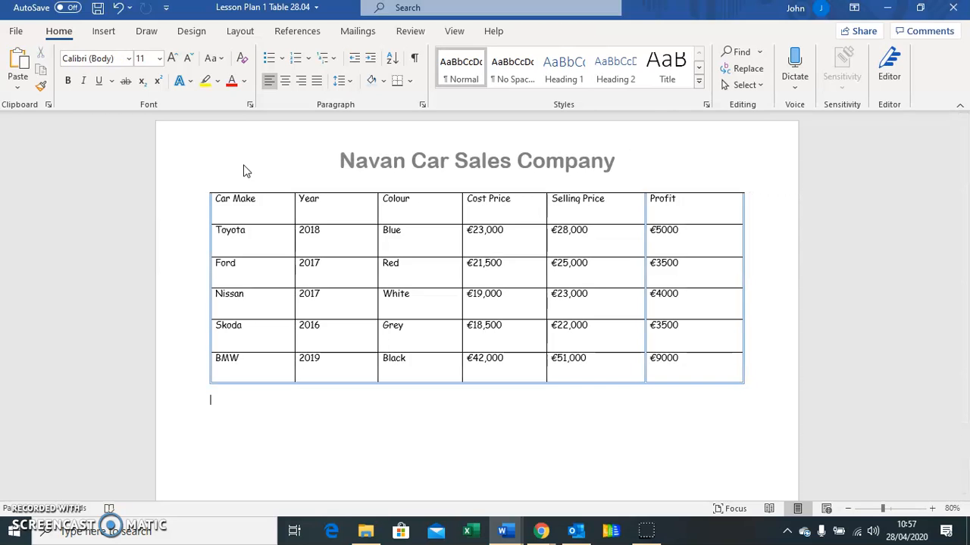
Shade the table's heading row from Car Make to Profit with the lightest orange theme colour.
{"action": "left_click", "coordinate": [574, 428]}
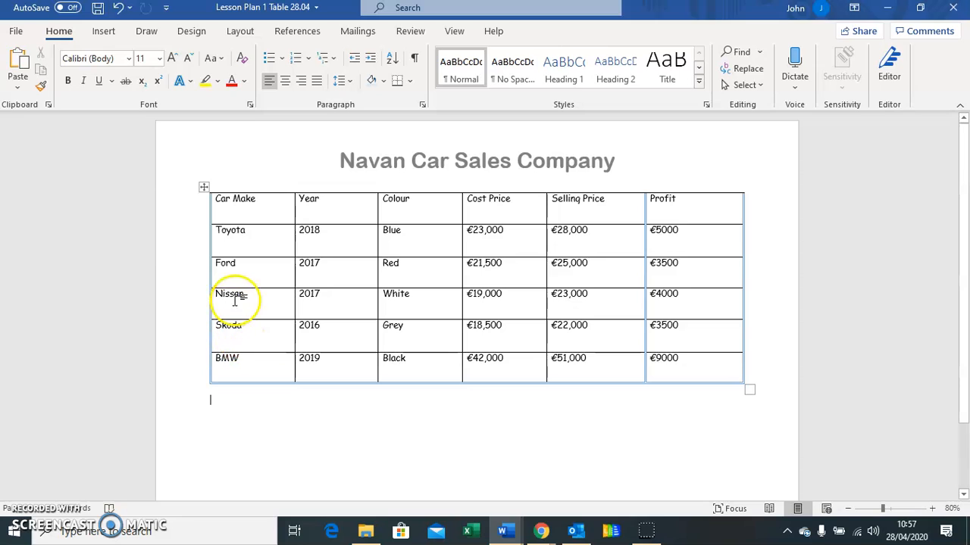
{"action": "left_click", "coordinate": [215, 194]}
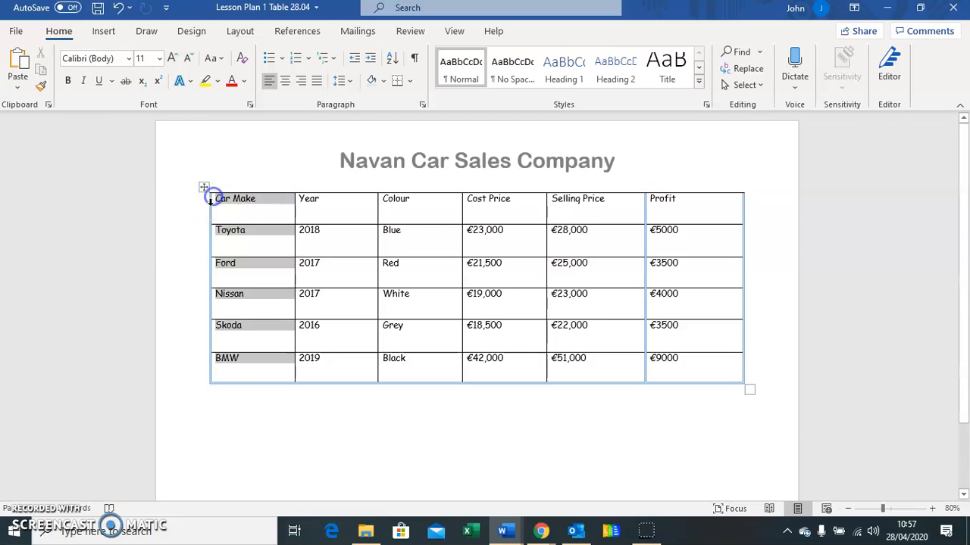
{"action": "left_click", "coordinate": [137, 190]}
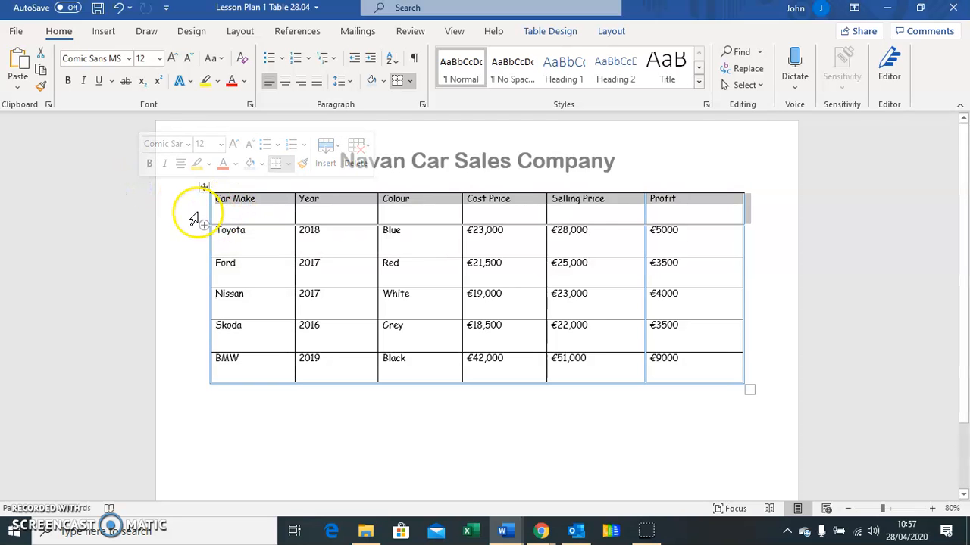
{"action": "left_click", "coordinate": [228, 212]}
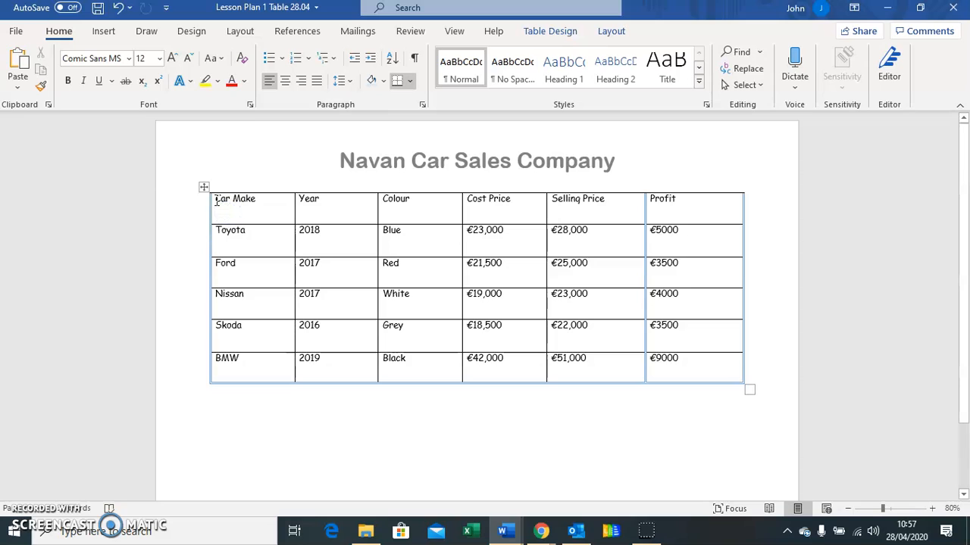
{"action": "left_click_drag", "start_coordinate": [216, 200], "coordinate": [697, 206]}
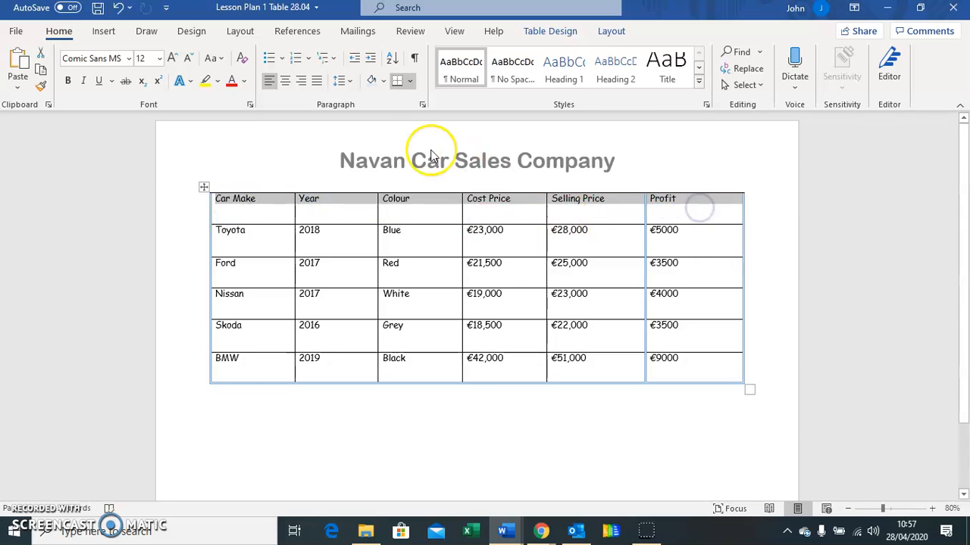
{"action": "left_click", "coordinate": [384, 82]}
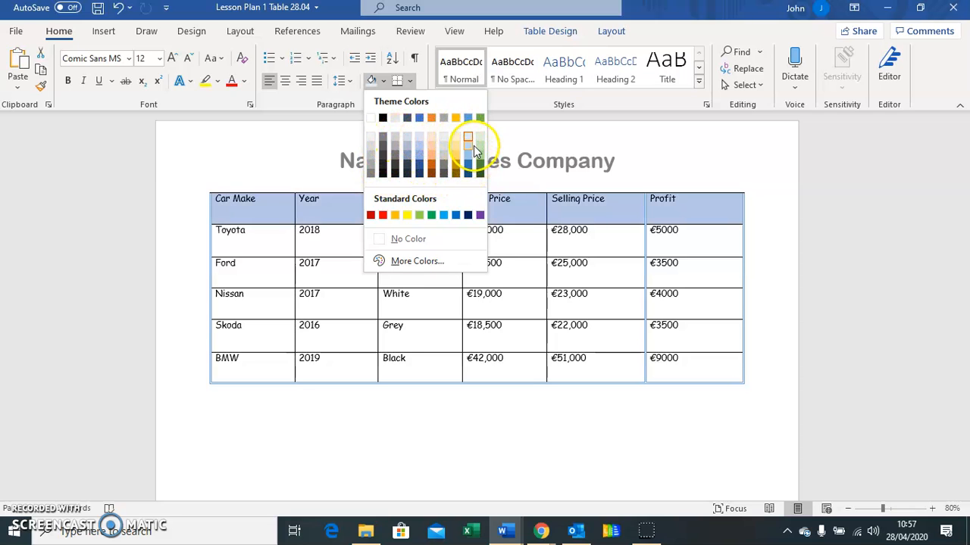
{"action": "left_click", "coordinate": [431, 137]}
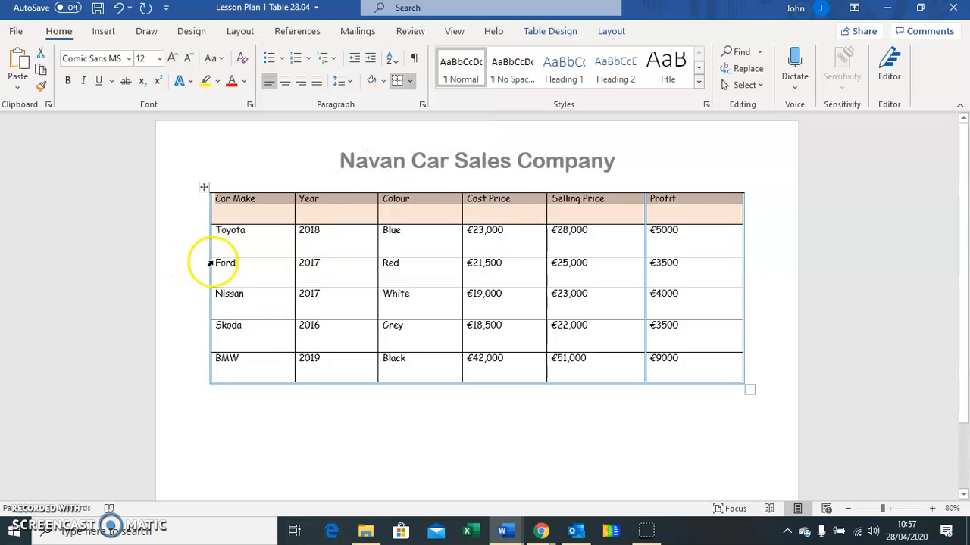
Shade the car names from Toyota to BMW green, Lighter 40%, and the Year values beside them light blue, Lighter 60%.
{"action": "mouse_move", "coordinate": [218, 233]}
{"action": "left_mouse_down"}
{"action": "mouse_move", "coordinate": [253, 247]}
{"action": "mouse_move", "coordinate": [275, 284]}
{"action": "mouse_move", "coordinate": [275, 368]}
{"action": "left_mouse_up"}
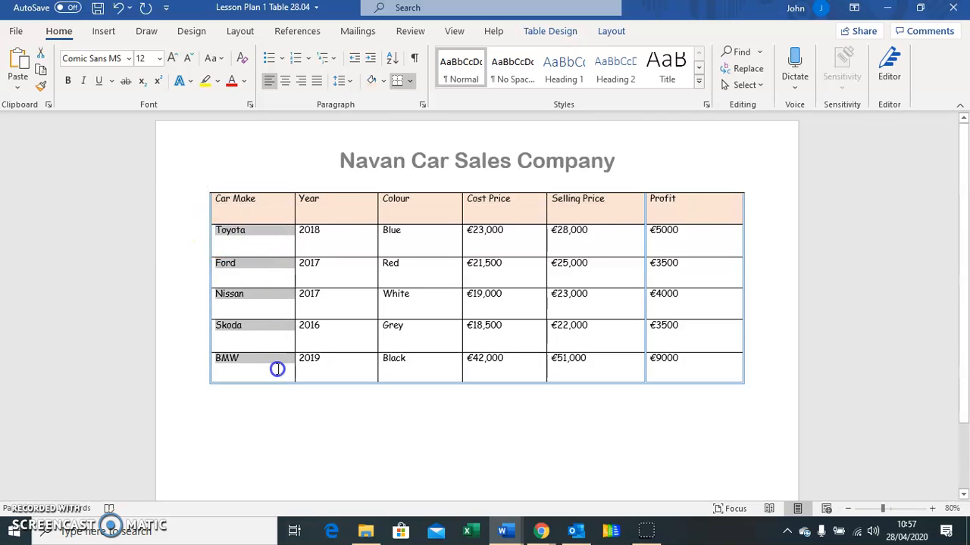
{"action": "left_click", "coordinate": [384, 81]}
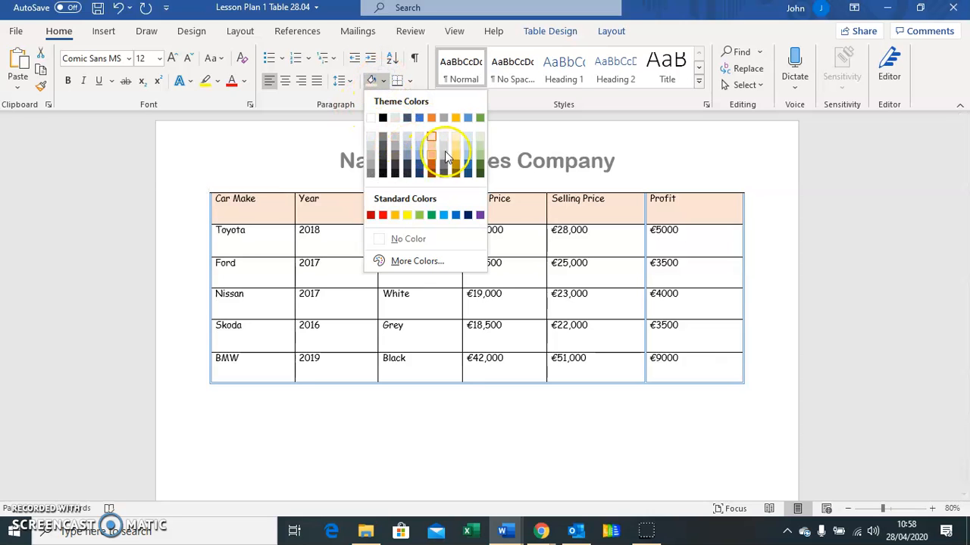
{"action": "left_click", "coordinate": [479, 163]}
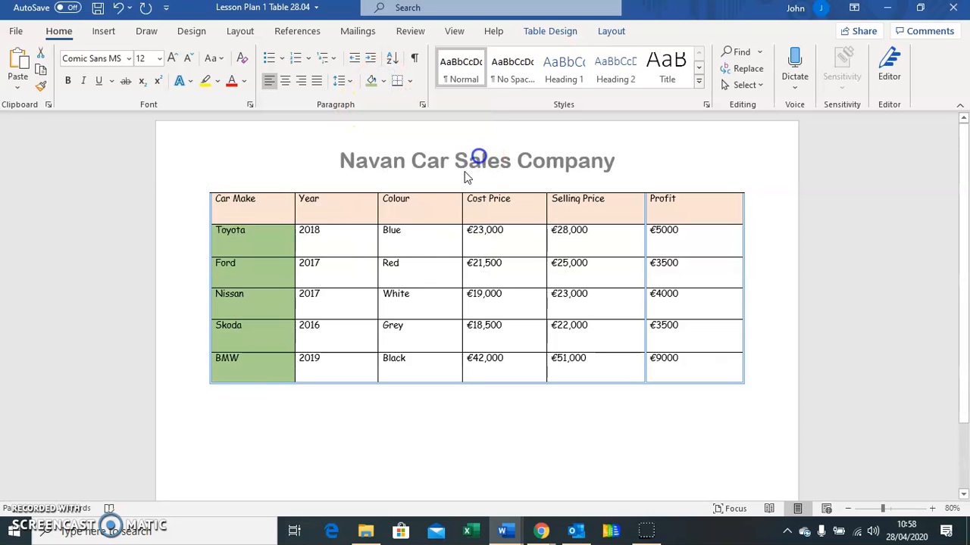
{"action": "left_click", "coordinate": [340, 252]}
{"action": "left_click_drag", "start_coordinate": [340, 252], "coordinate": [368, 376]}
{"action": "left_click", "coordinate": [383, 81]}
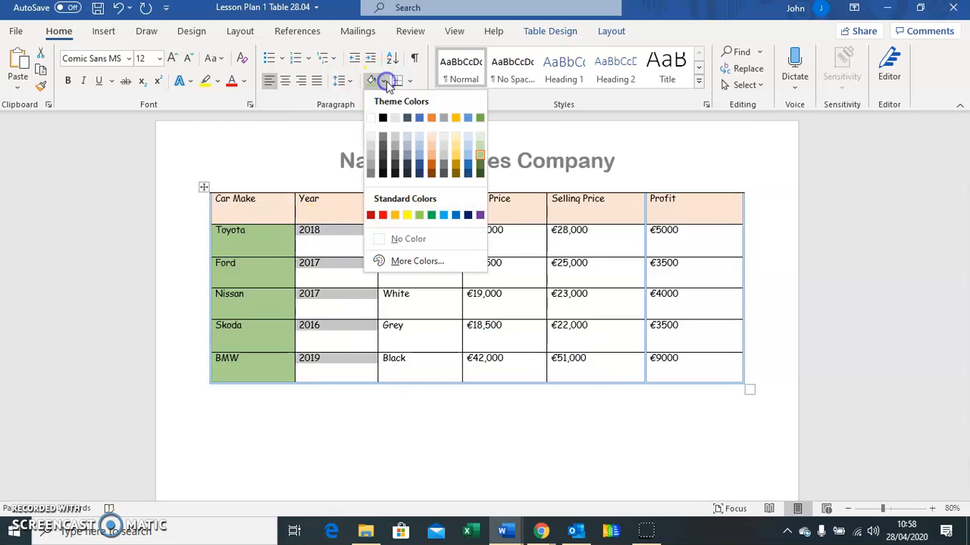
{"action": "left_click", "coordinate": [468, 143]}
Shade the Colour values with the lightest blue theme tint and the Cost Price values with green, Lighter 60%.
{"action": "left_click_drag", "start_coordinate": [387, 234], "coordinate": [445, 370]}
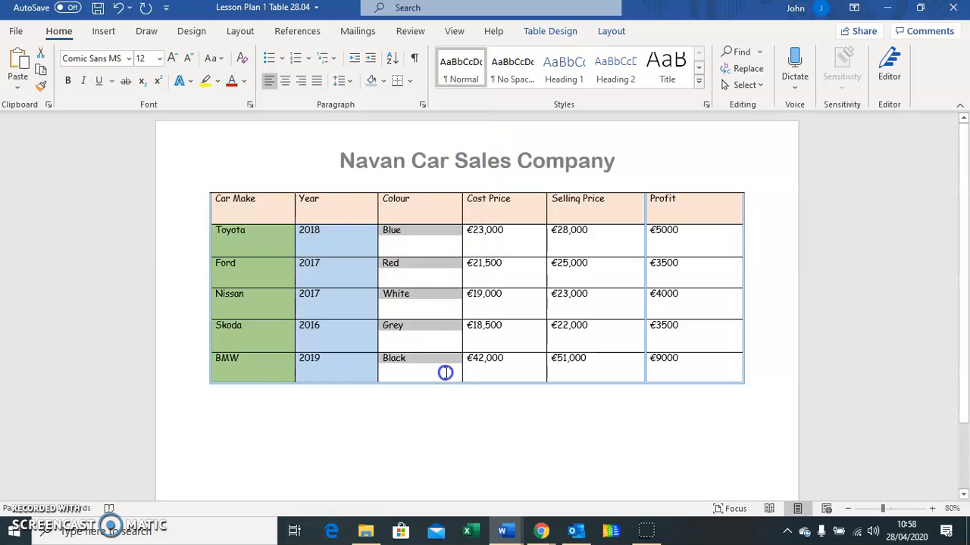
{"action": "left_click", "coordinate": [383, 81]}
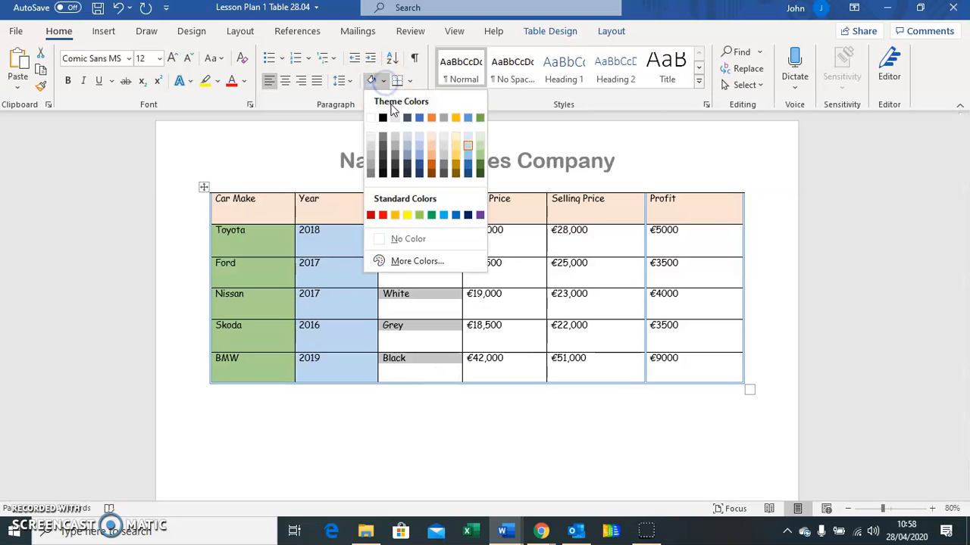
{"action": "left_click", "coordinate": [421, 138]}
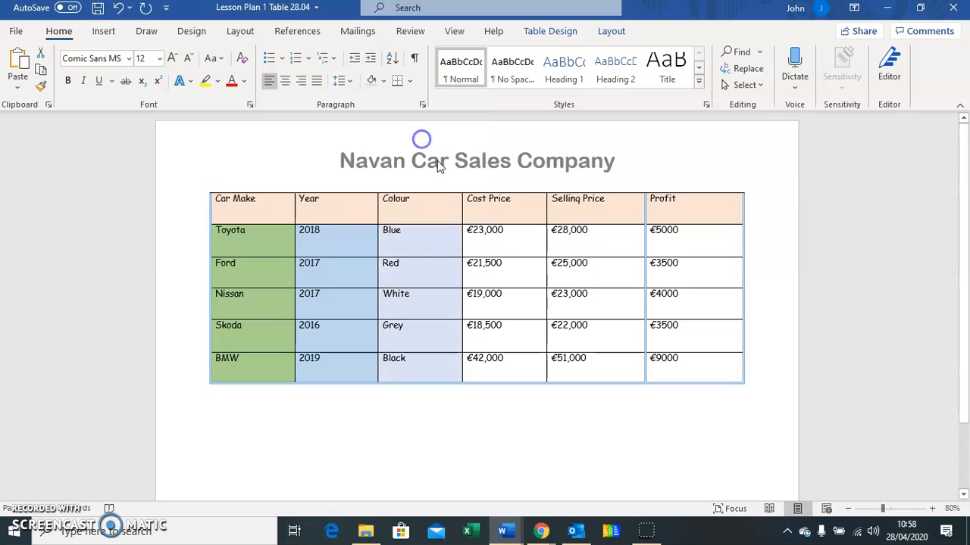
{"action": "left_click_drag", "start_coordinate": [470, 233], "coordinate": [524, 364]}
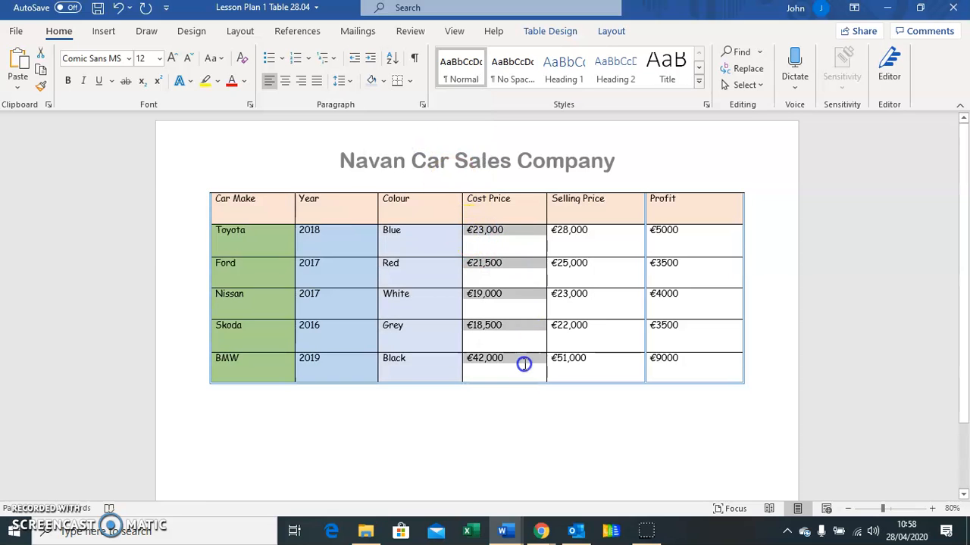
{"action": "left_click", "coordinate": [384, 80]}
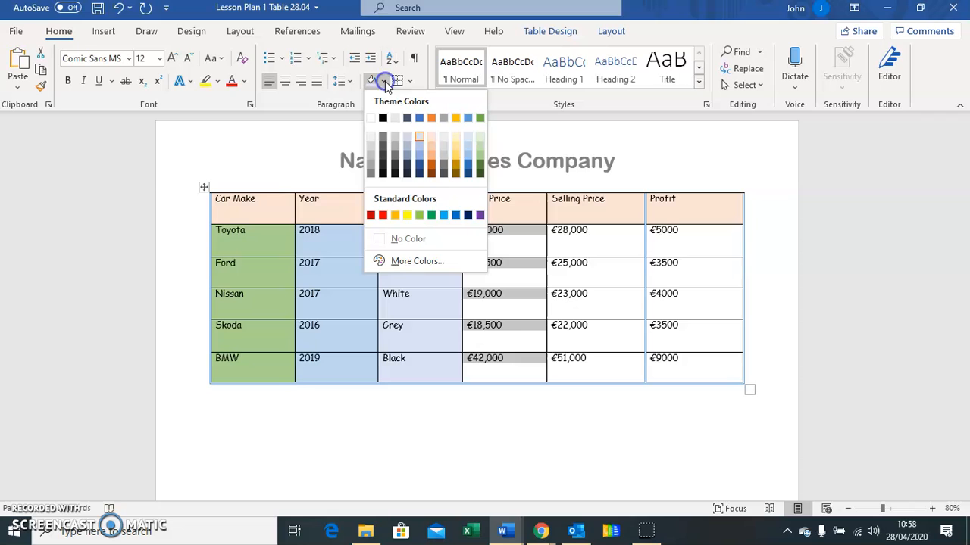
{"action": "left_click", "coordinate": [480, 144]}
Shade the Selling Price values with the lightest gold theme tint and the Profit values with standard yellow, then deselect the table.
{"action": "left_click_drag", "start_coordinate": [573, 237], "coordinate": [624, 360]}
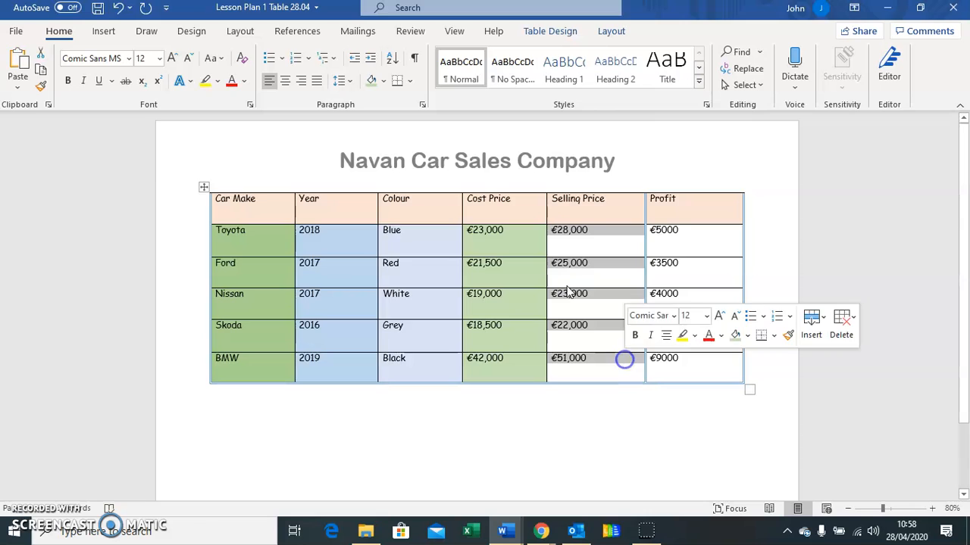
{"action": "left_click", "coordinate": [384, 80]}
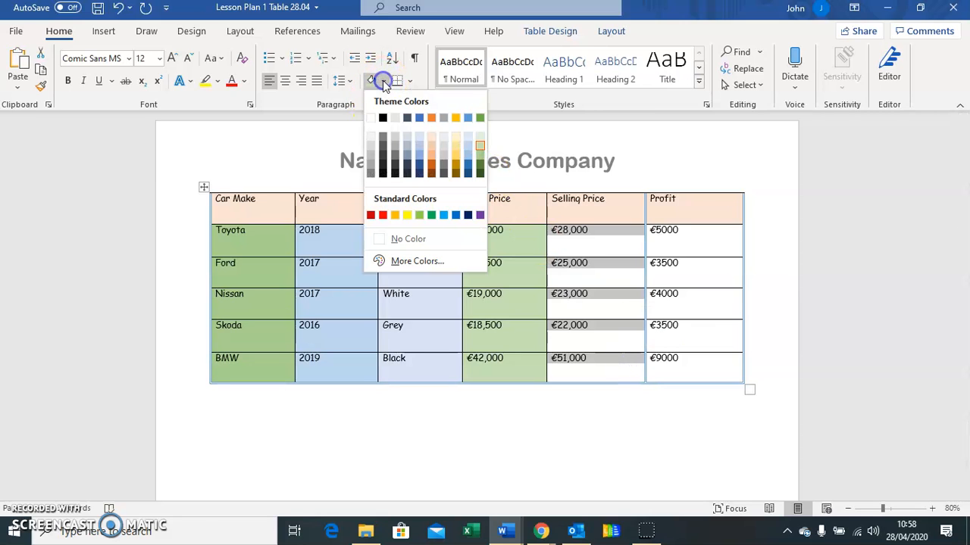
{"action": "left_click", "coordinate": [456, 136]}
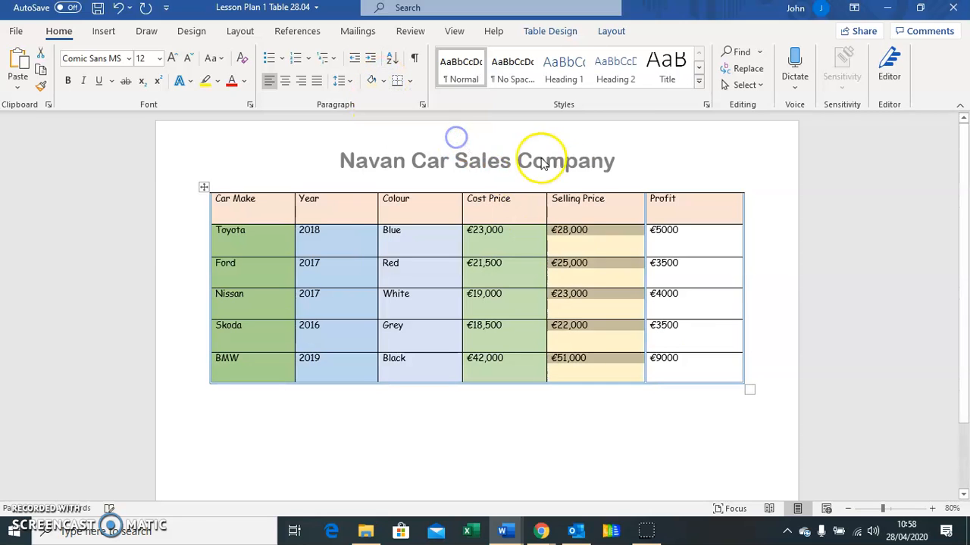
{"action": "left_click_drag", "start_coordinate": [655, 232], "coordinate": [723, 374]}
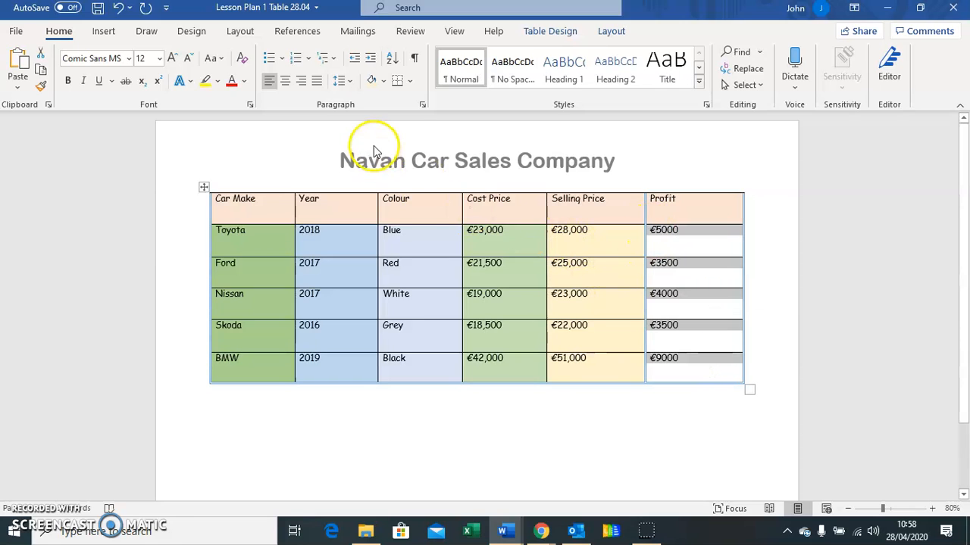
{"action": "left_click", "coordinate": [384, 81]}
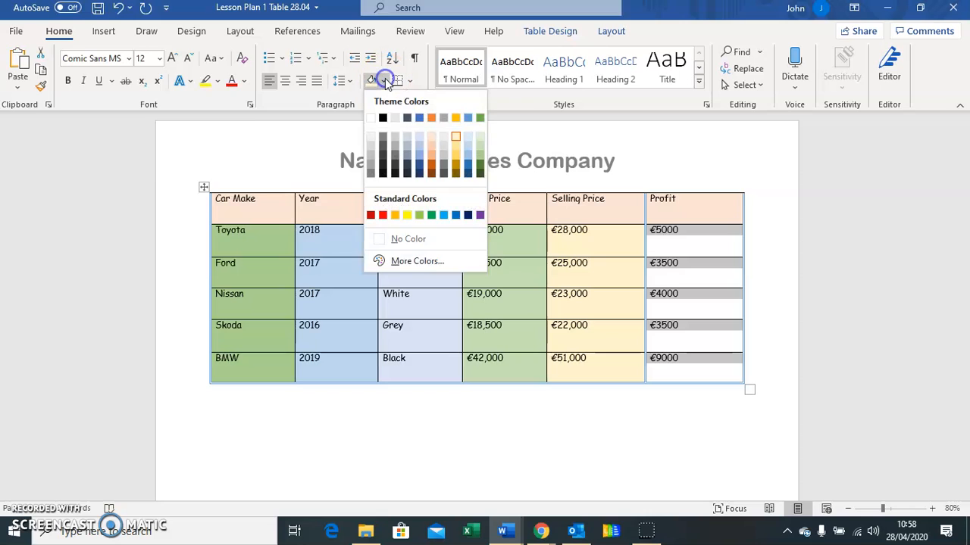
{"action": "left_click", "coordinate": [407, 216]}
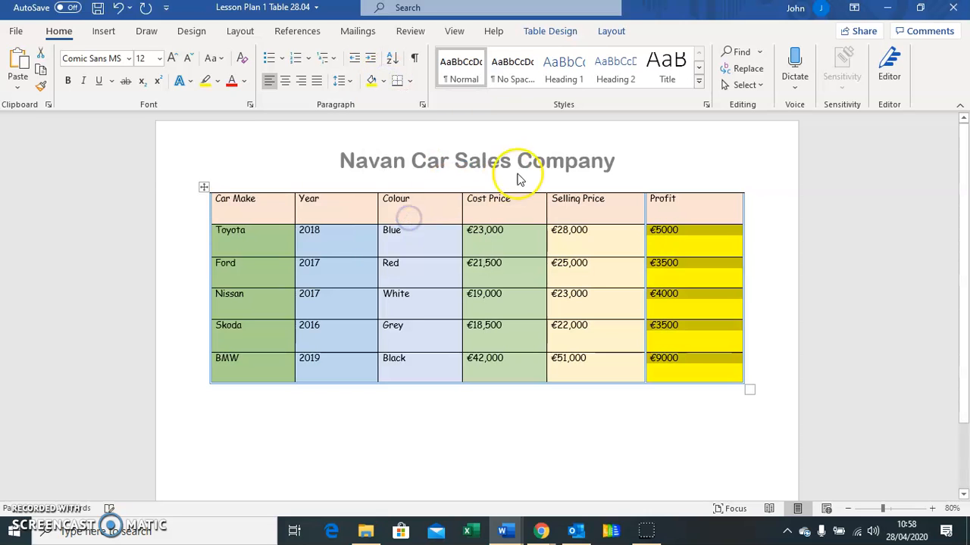
{"action": "left_click", "coordinate": [713, 188]}
{"action": "left_click", "coordinate": [568, 452]}
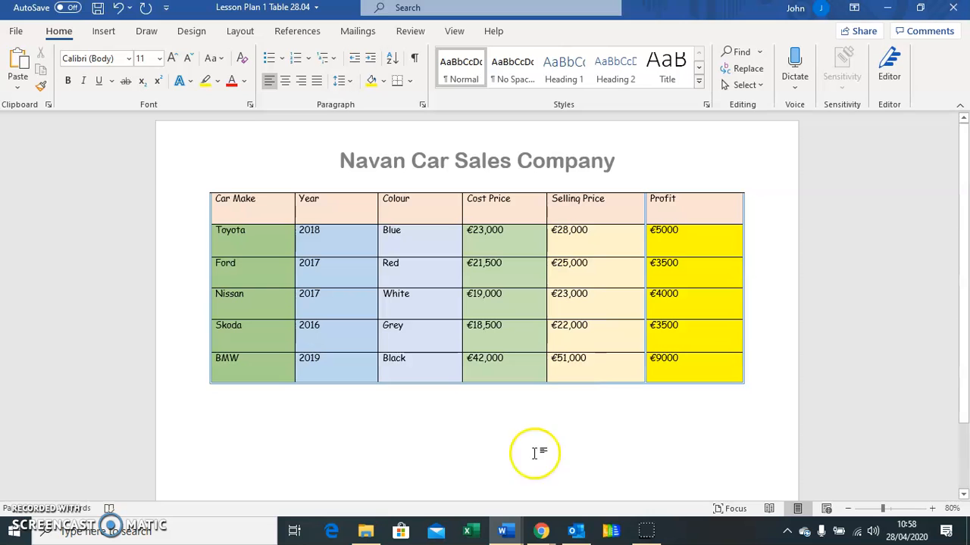
Switch to the Google Images window in Chrome and run the image search again for "car sales".
{"action": "mouse_move", "coordinate": [541, 532]}
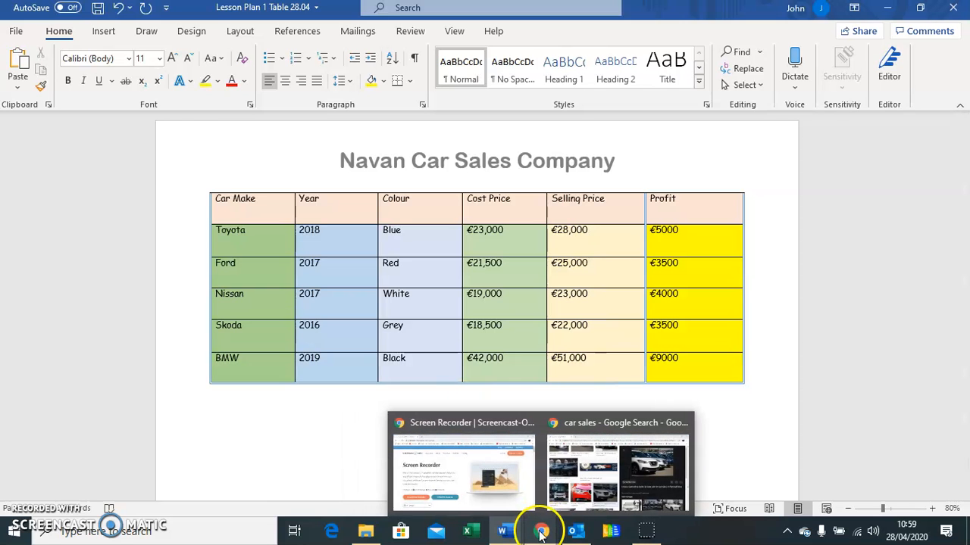
{"action": "left_click", "coordinate": [584, 481]}
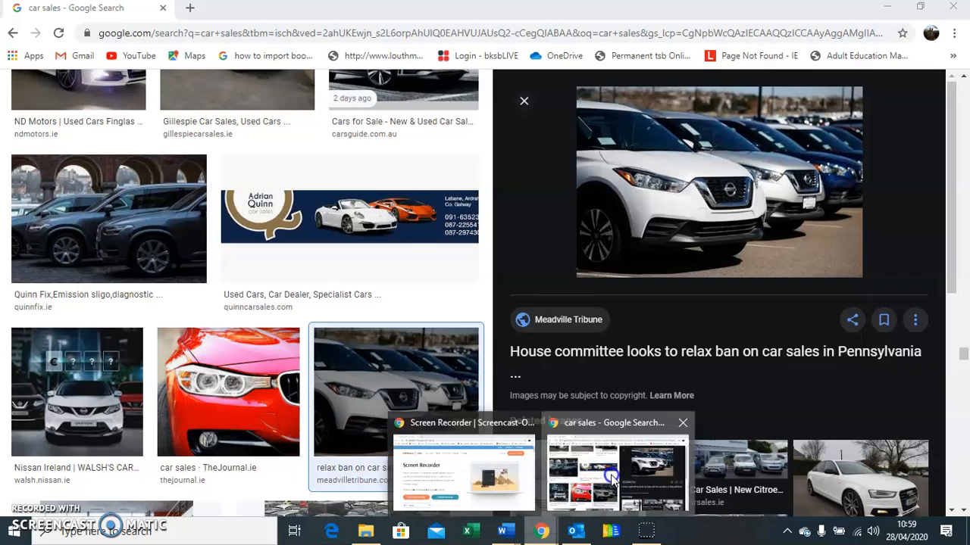
{"action": "scroll", "coordinate": [372, 257], "scroll_direction": "down", "scroll_amount": 10}
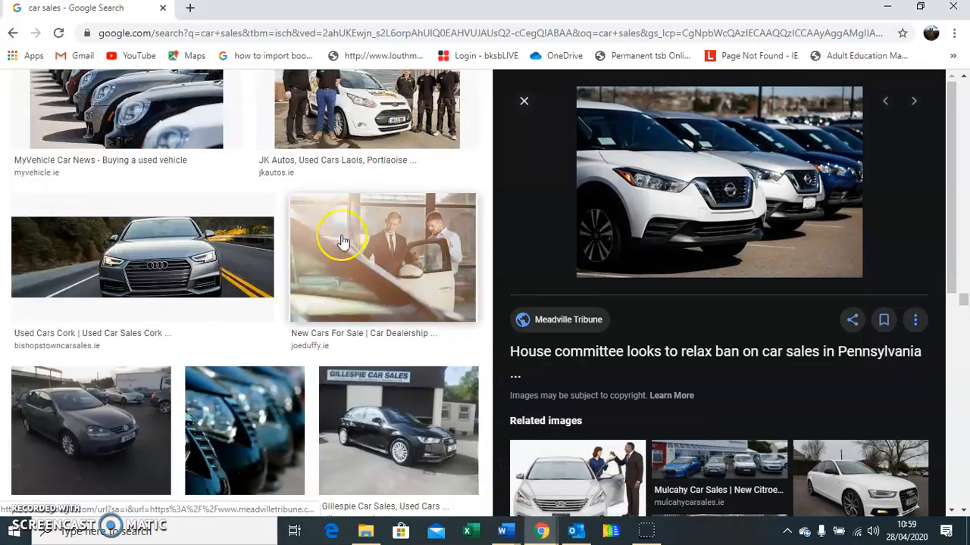
{"action": "scroll", "coordinate": [317, 210], "scroll_direction": "down", "scroll_amount": 15}
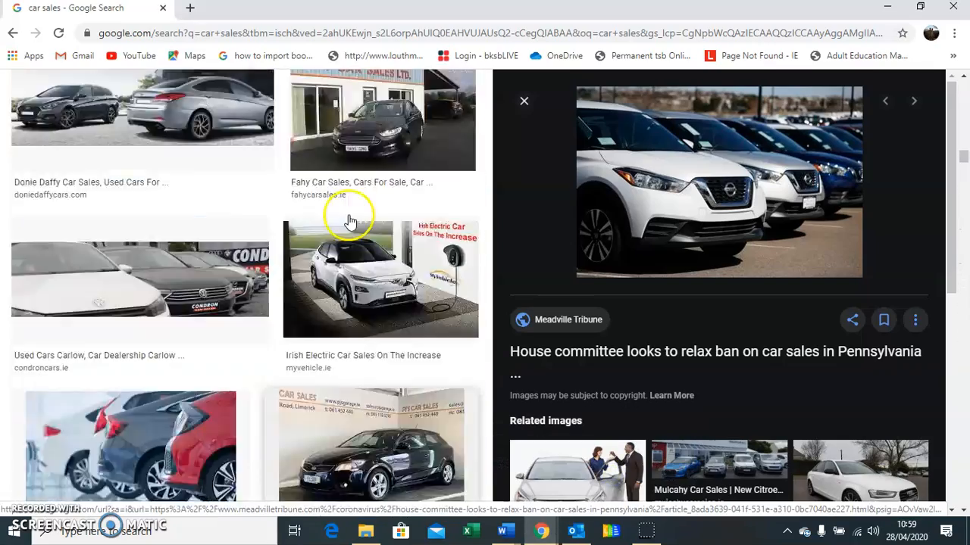
{"action": "scroll", "coordinate": [353, 218], "scroll_direction": "up", "scroll_amount": 20}
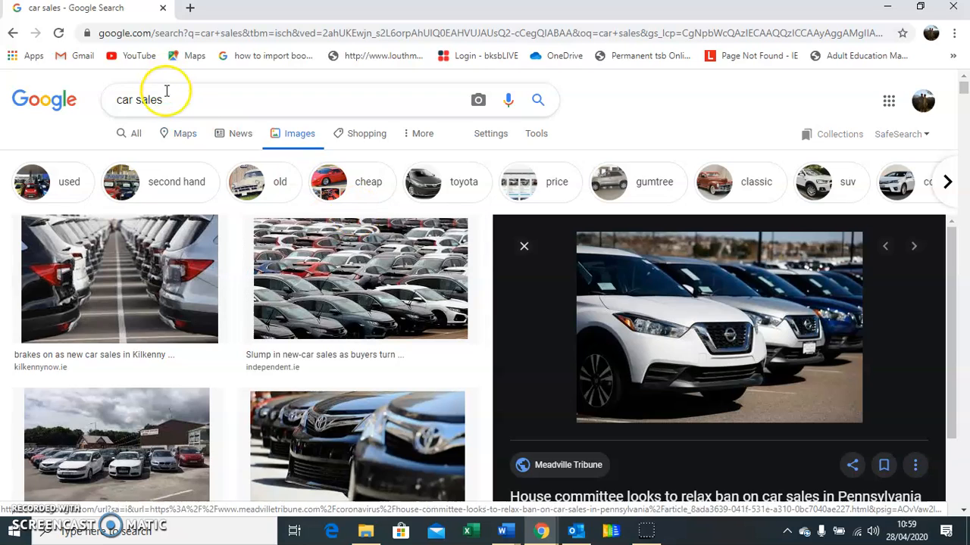
{"action": "left_click_drag", "start_coordinate": [169, 100], "coordinate": [124, 102]}
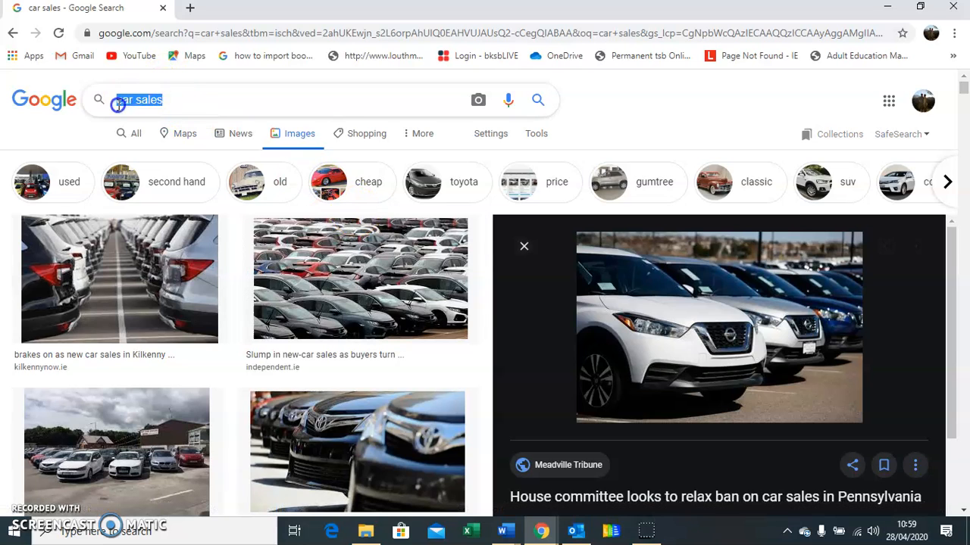
{"action": "type", "text": "ccar sales"}
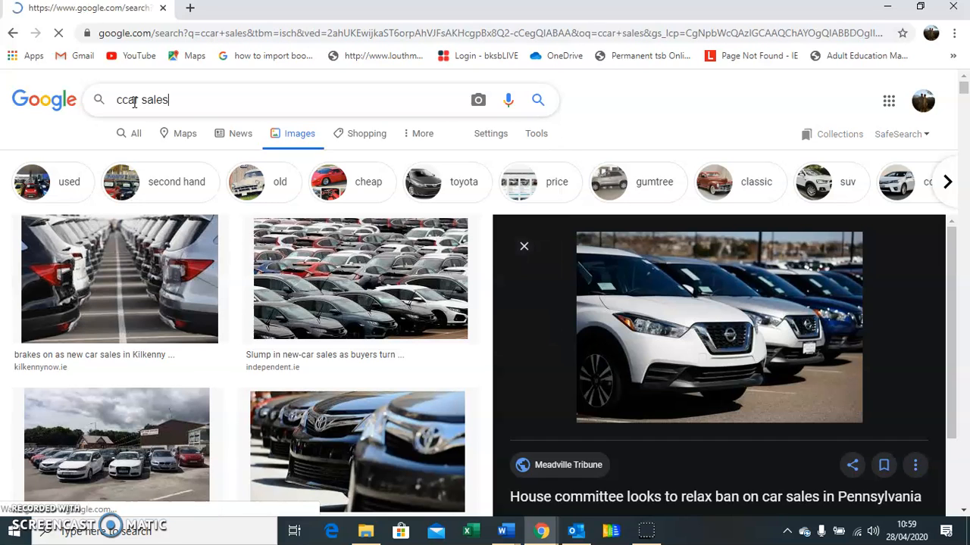
{"action": "left_click", "coordinate": [127, 101]}
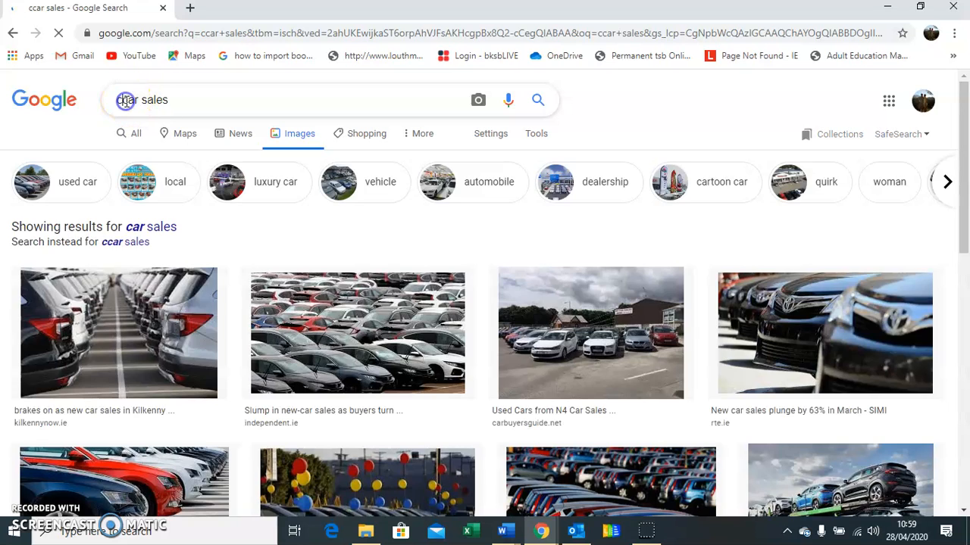
{"action": "key", "text": "BackSpace"}
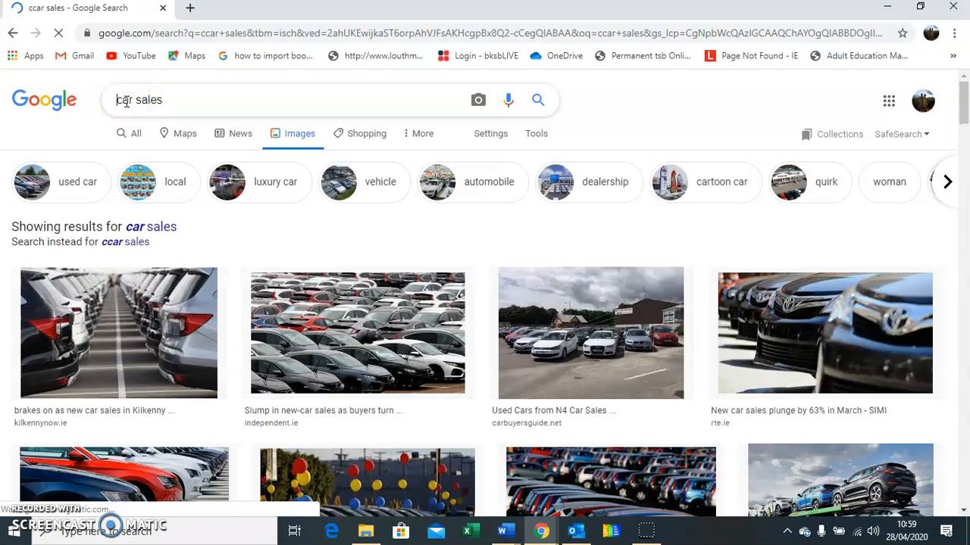
Open the Galway Bay FM picture of two rows of parked cars from the image results and copy the image.
{"action": "scroll", "coordinate": [440, 303], "scroll_direction": "down", "scroll_amount": 5}
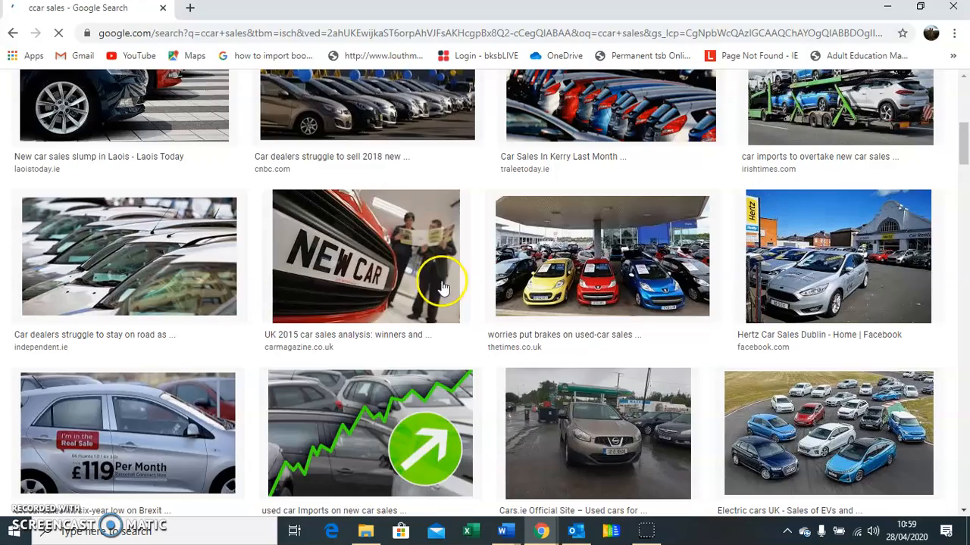
{"action": "scroll", "coordinate": [450, 292], "scroll_direction": "down", "scroll_amount": 4}
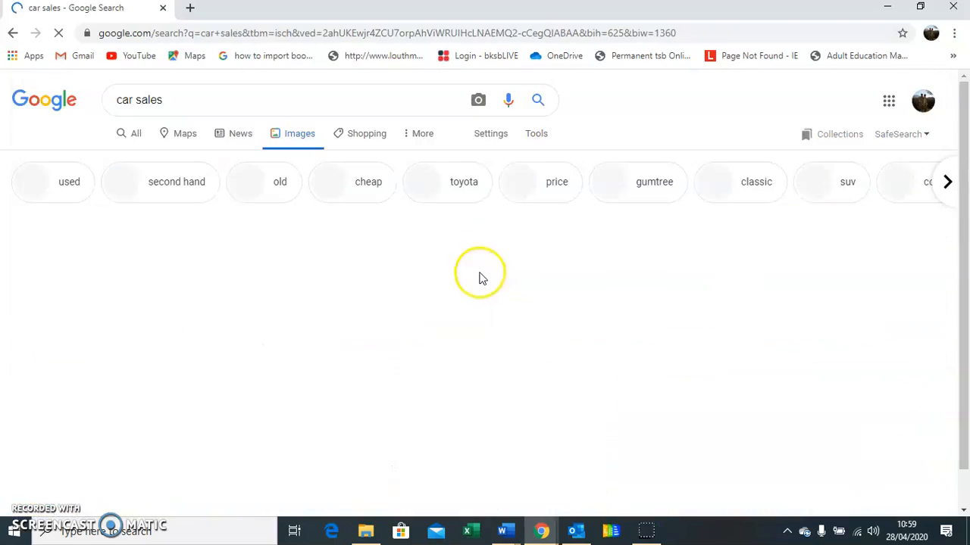
{"action": "scroll", "coordinate": [480, 274], "scroll_direction": "down", "scroll_amount": 8}
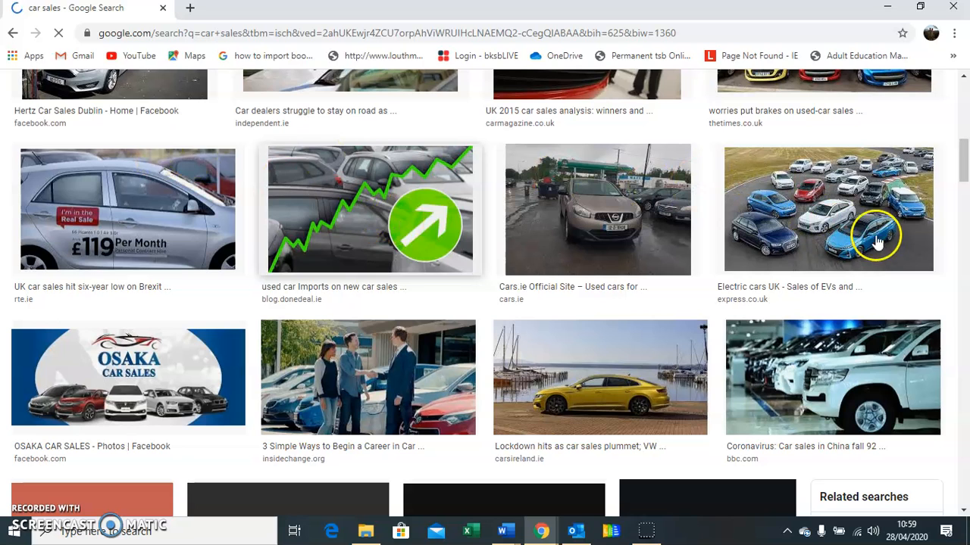
{"action": "scroll", "coordinate": [867, 257], "scroll_direction": "down", "scroll_amount": 2}
{"action": "scroll", "coordinate": [863, 282], "scroll_direction": "down", "scroll_amount": 4}
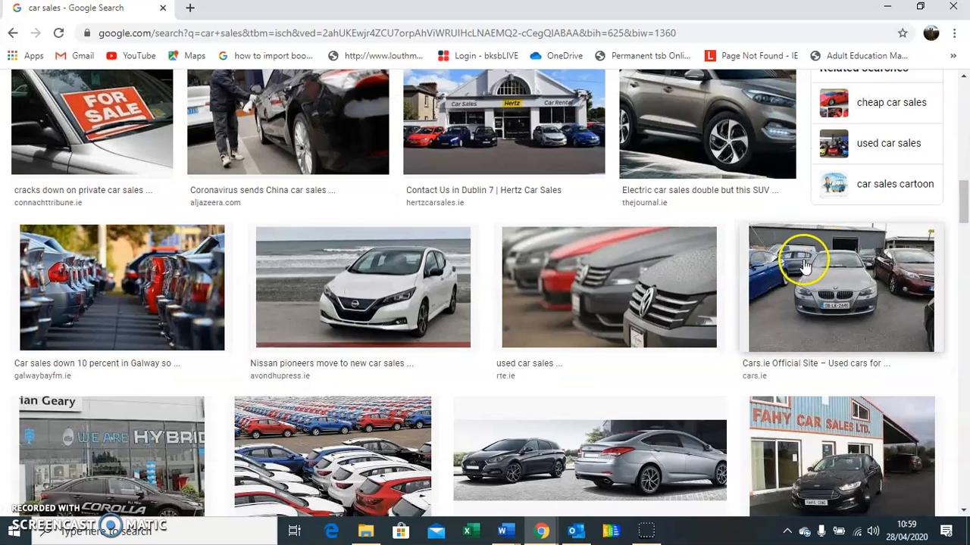
{"action": "right_click", "coordinate": [120, 290]}
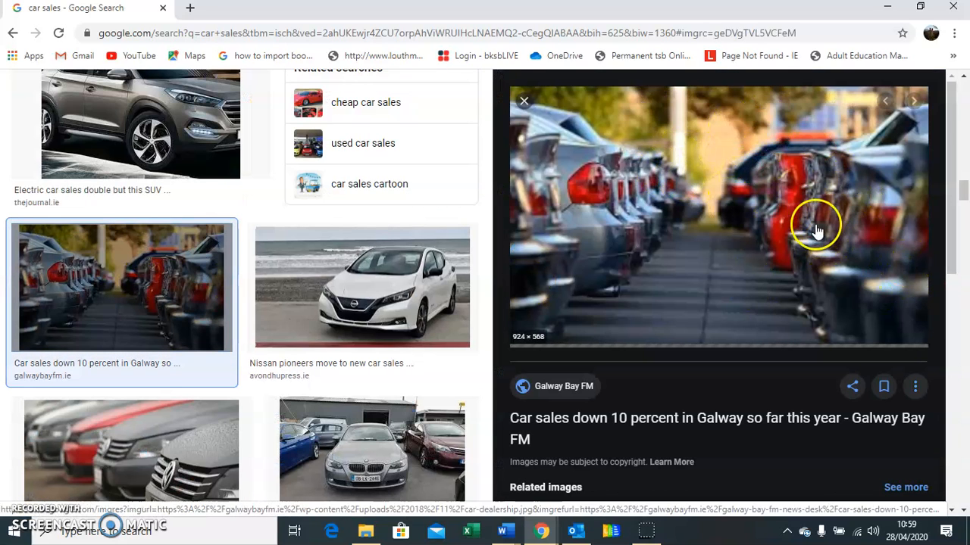
{"action": "right_click", "coordinate": [685, 173]}
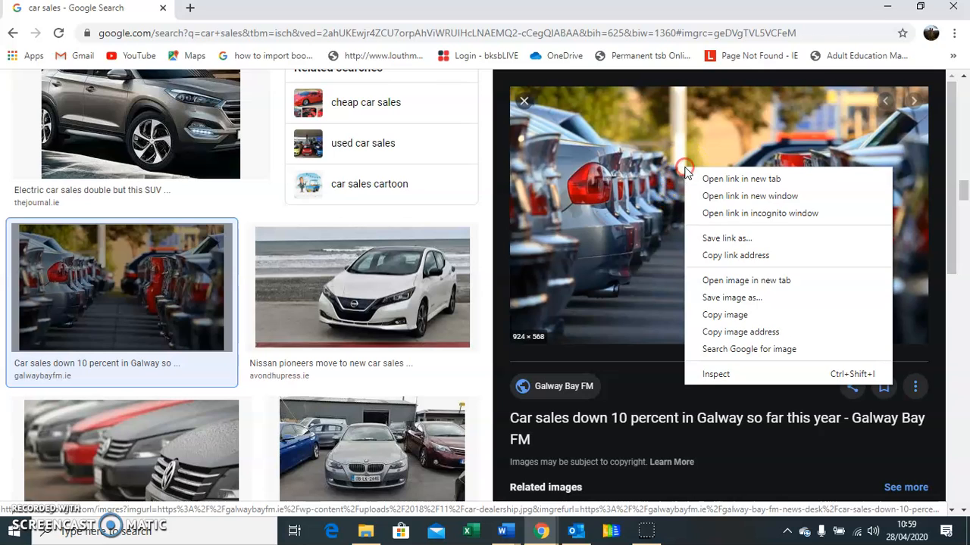
{"action": "left_click", "coordinate": [729, 318]}
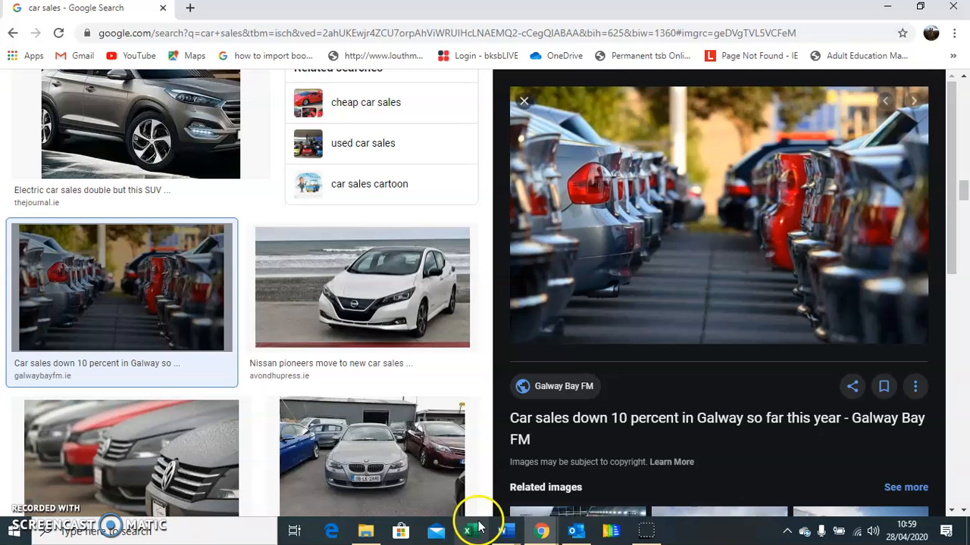
Switch back to the Word document Lesson Plan 1 Table 28.04 and paste the picture below the table, keeping source formatting.
{"action": "left_click", "coordinate": [508, 533]}
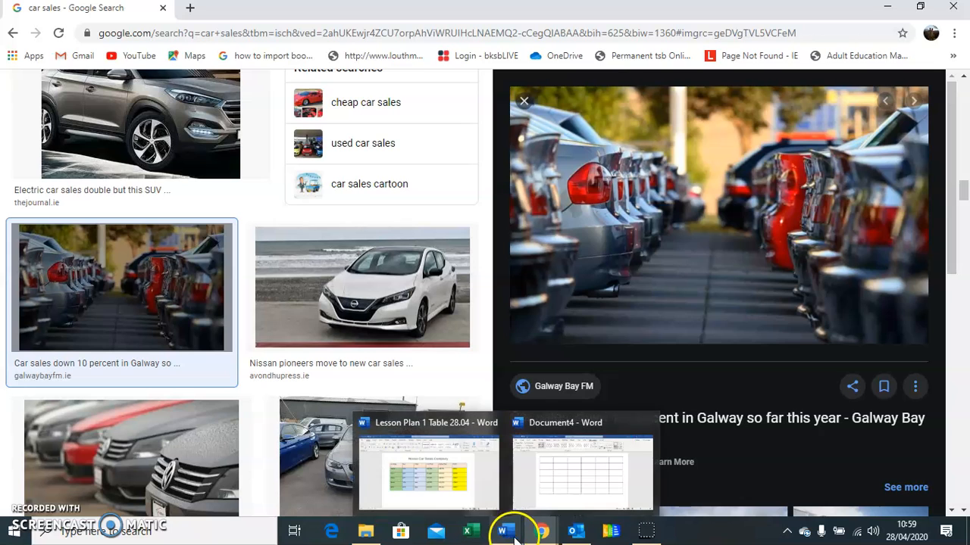
{"action": "left_click", "coordinate": [484, 496]}
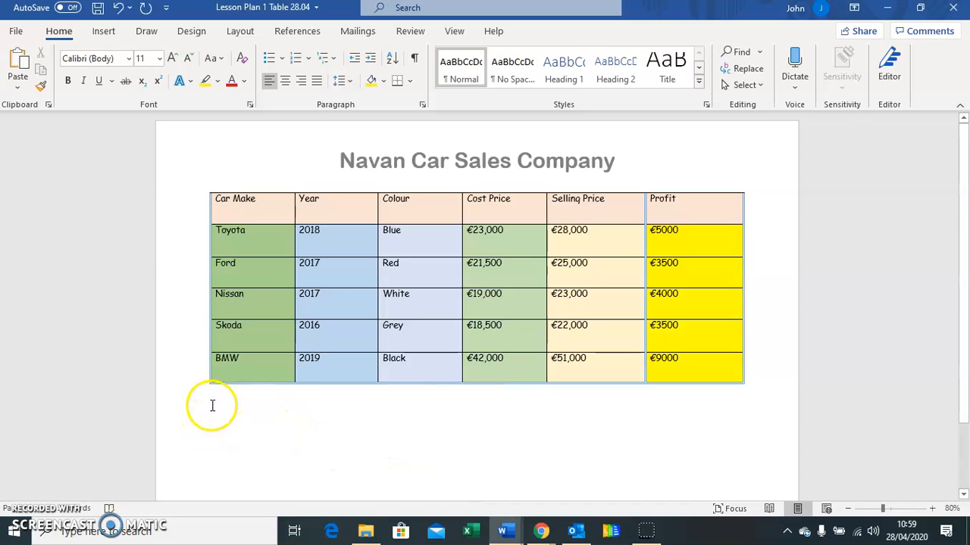
{"action": "right_click", "coordinate": [210, 405]}
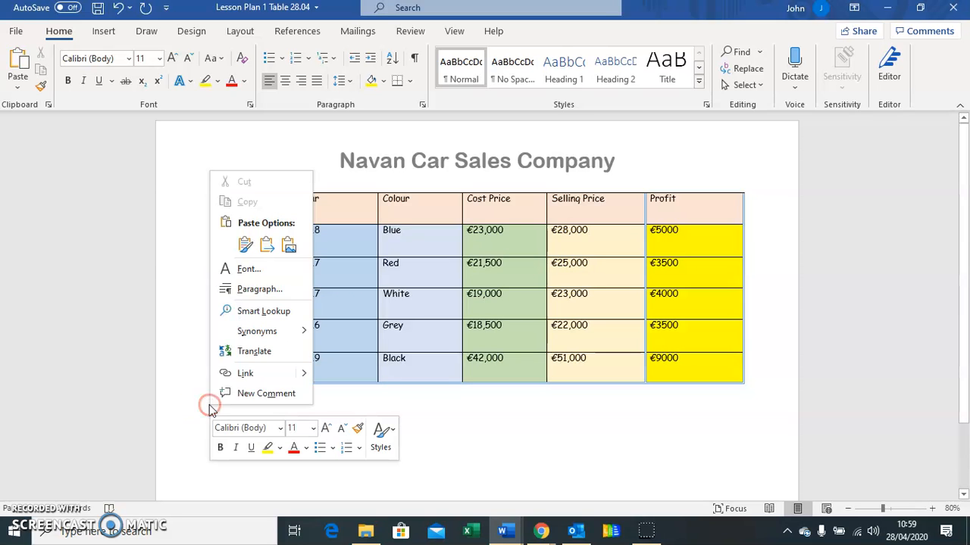
{"action": "left_click", "coordinate": [244, 245]}
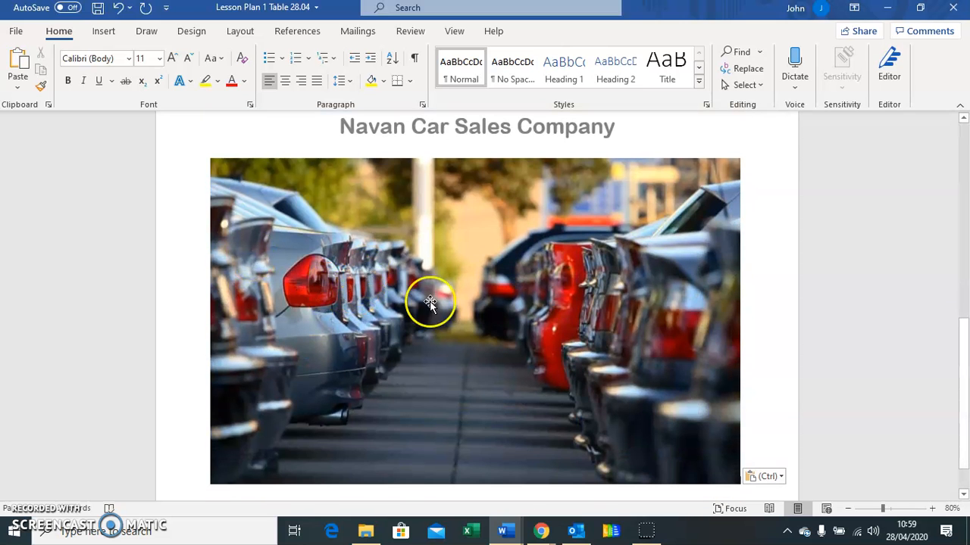
Shrink the pasted car picture proportionally to about a third of its width so it fits under the table, then deselect it.
{"action": "scroll", "coordinate": [454, 309], "scroll_direction": "down", "scroll_amount": 2}
{"action": "scroll", "coordinate": [466, 311], "scroll_direction": "up", "scroll_amount": 3}
{"action": "scroll", "coordinate": [471, 309], "scroll_direction": "down", "scroll_amount": 3}
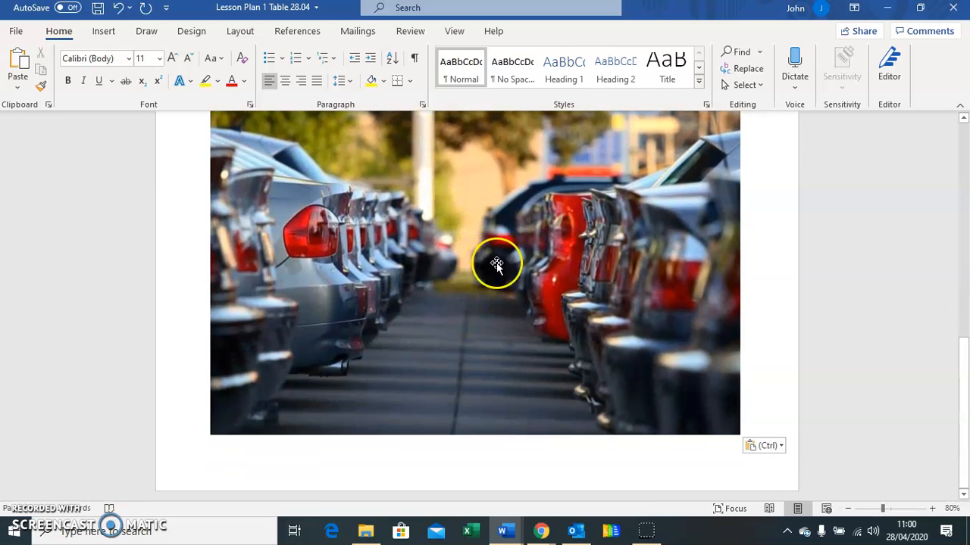
{"action": "right_click", "coordinate": [531, 264]}
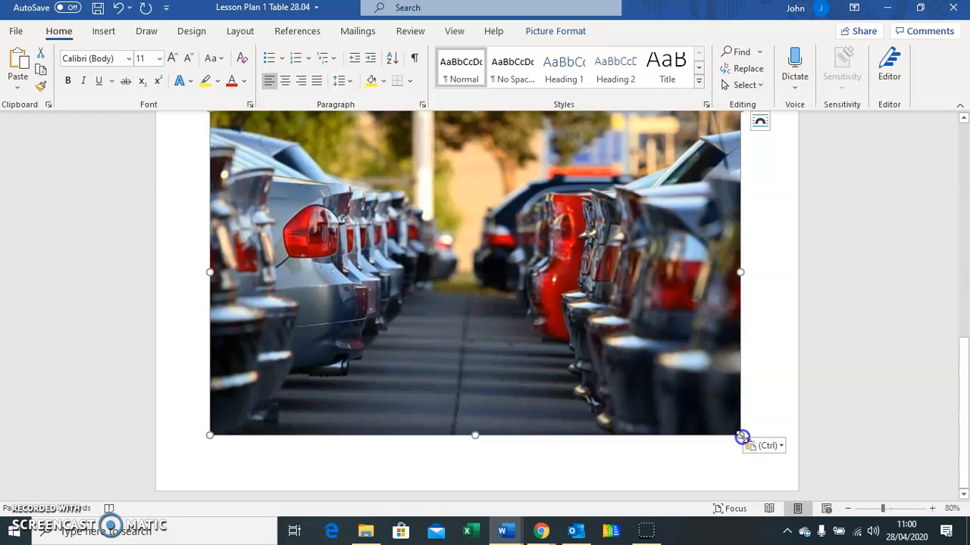
{"action": "left_click_drag", "start_coordinate": [739, 434], "coordinate": [359, 209]}
{"action": "left_click", "coordinate": [474, 375]}
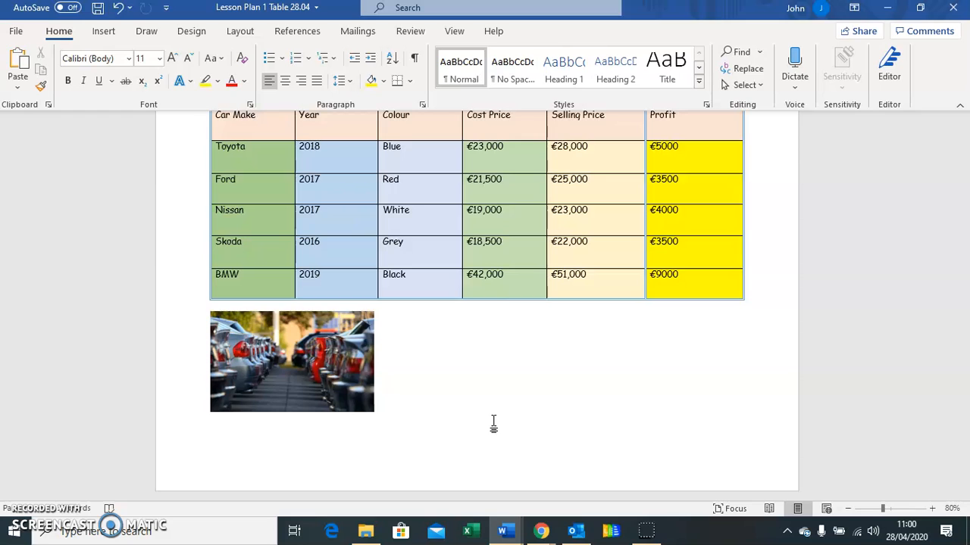
{"action": "left_click", "coordinate": [645, 534]}
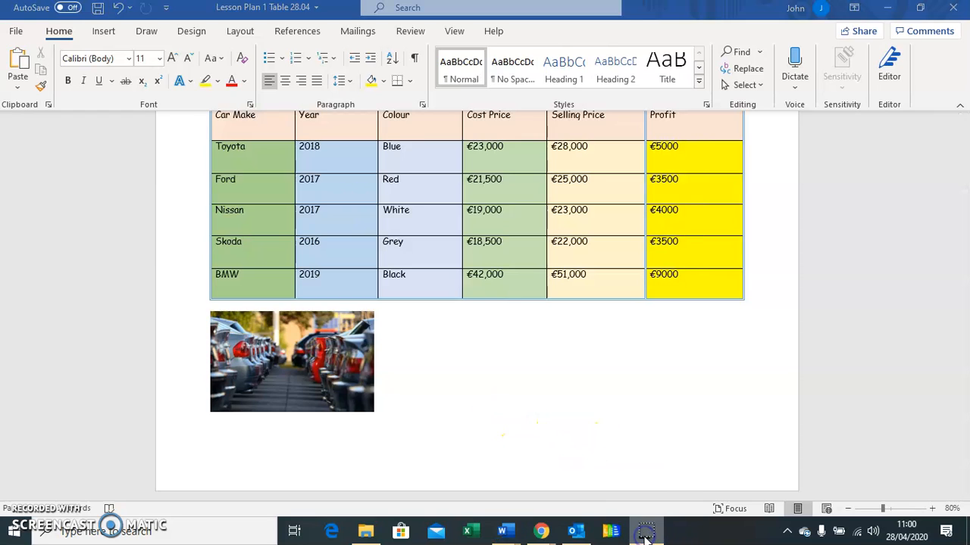